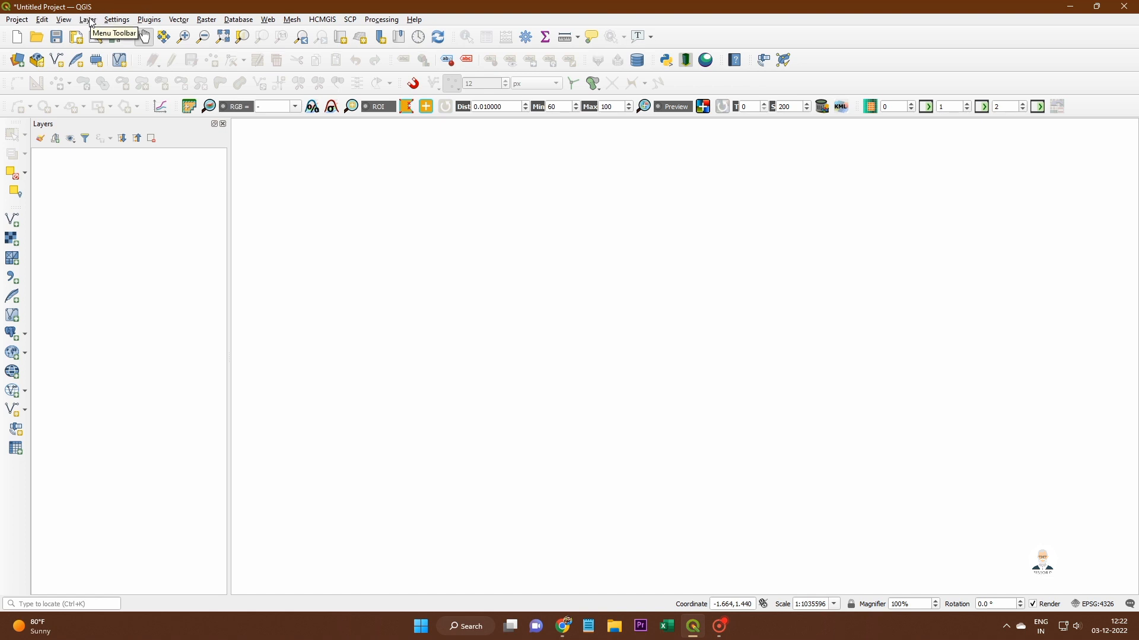
Add the vector layer Nakashi para.shp from the Nakshipara marge image folder on the Desktop to the project.
left_click(87, 20)
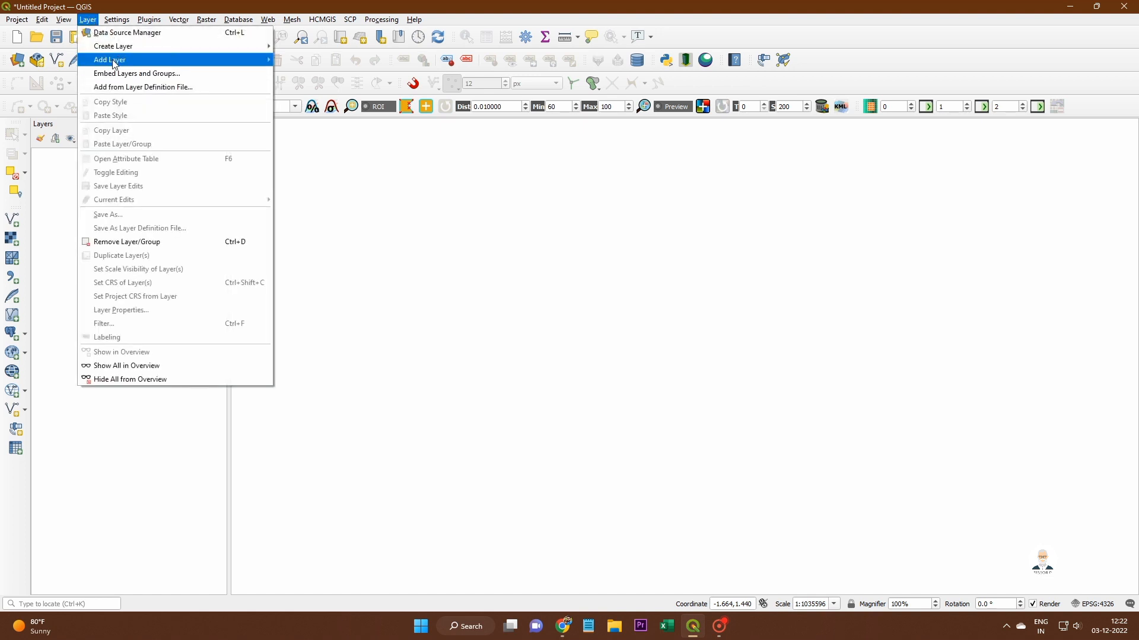
mouse_move(178, 59)
left_click(353, 60)
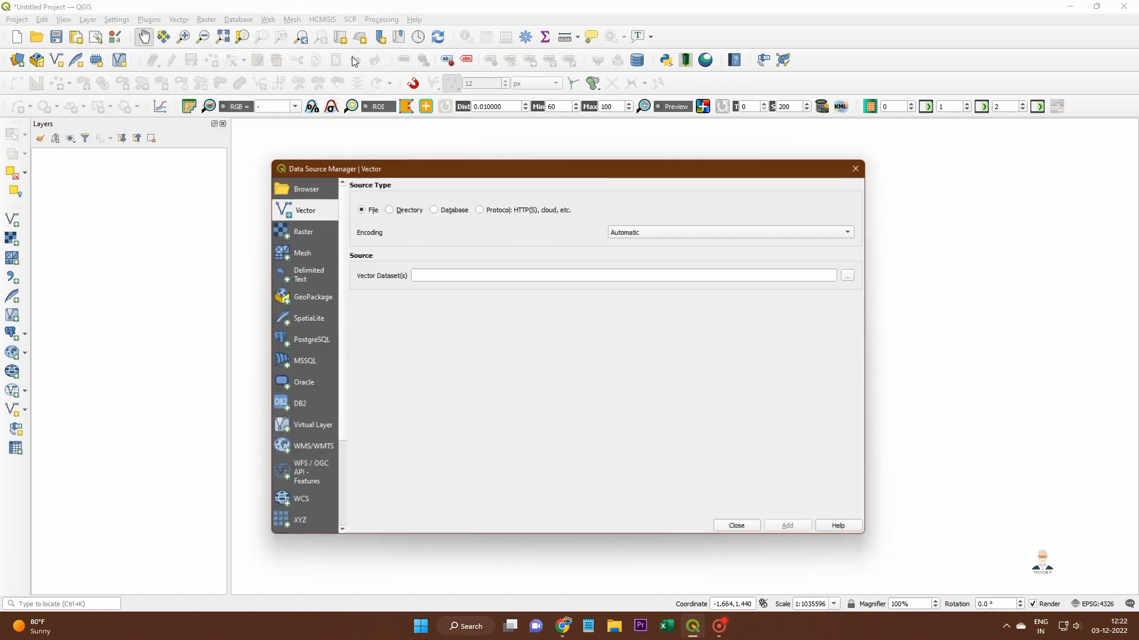
left_click(848, 276)
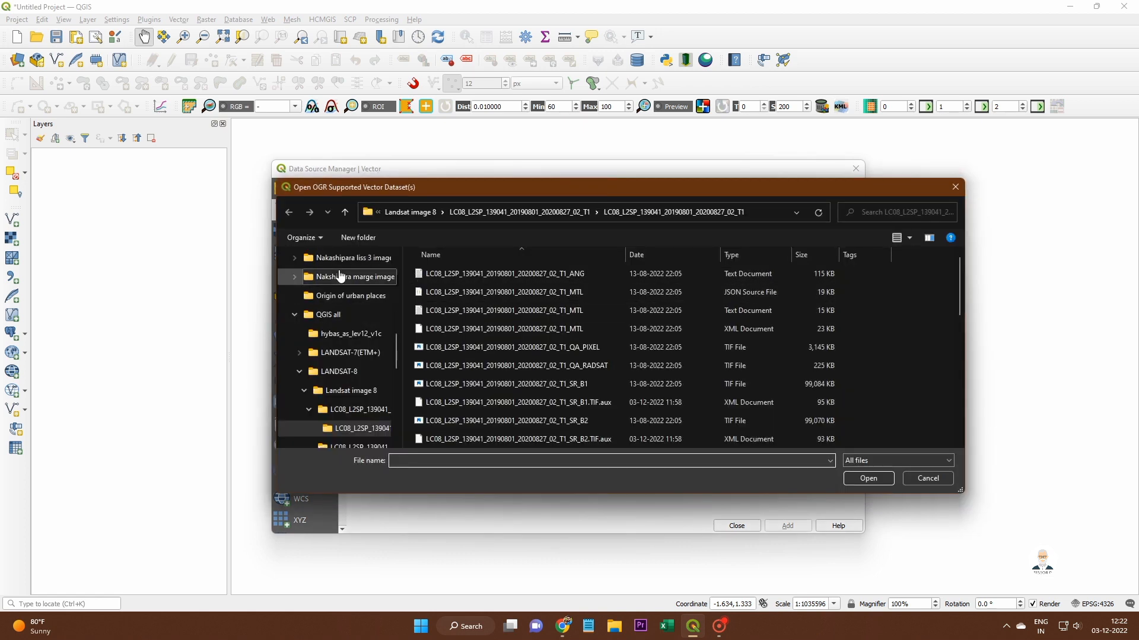
left_click(345, 278)
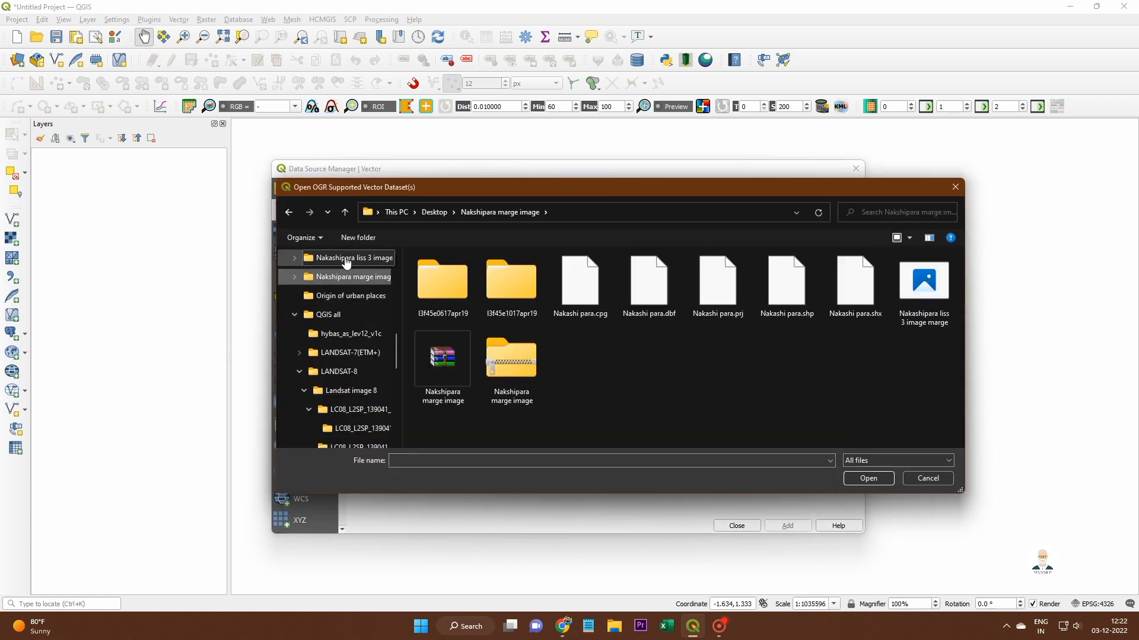
left_click(347, 262)
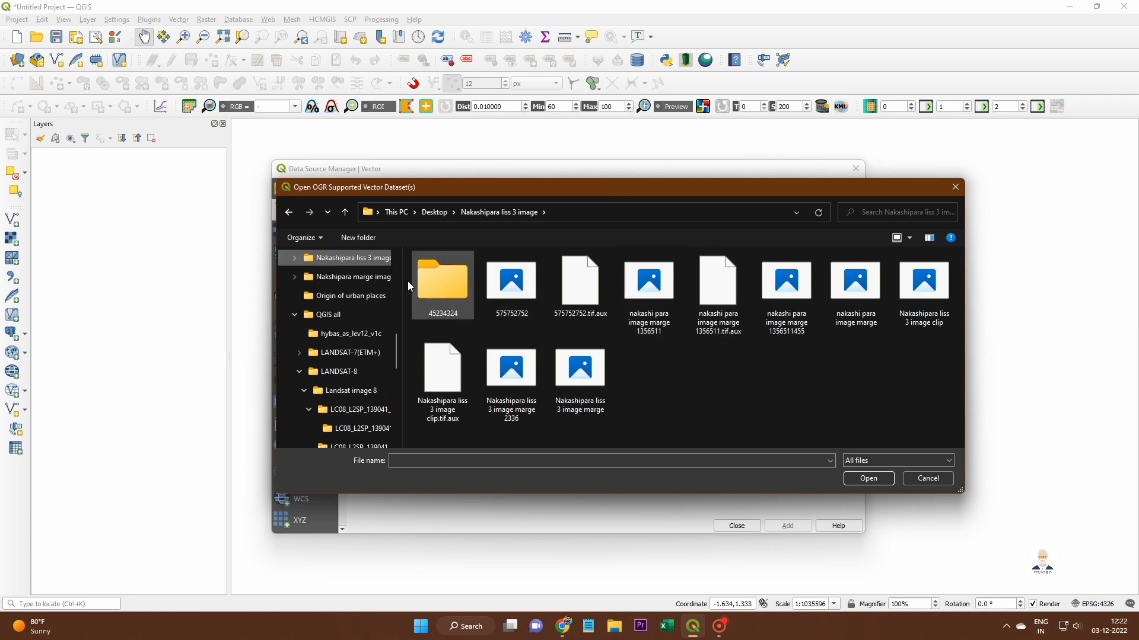
left_click(347, 277)
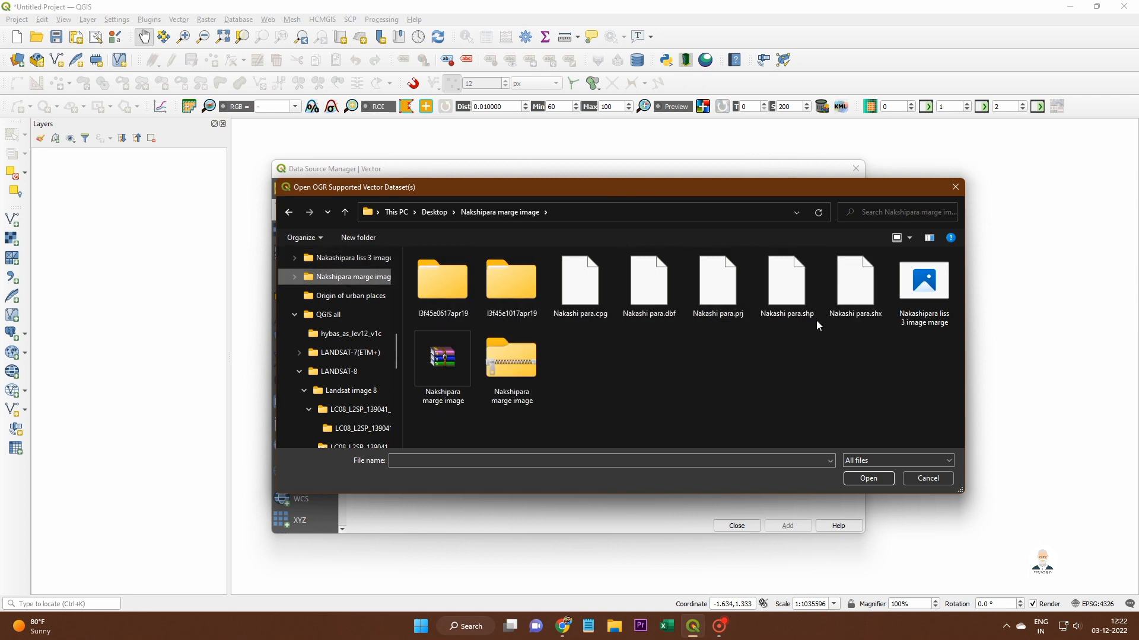
left_click(790, 299)
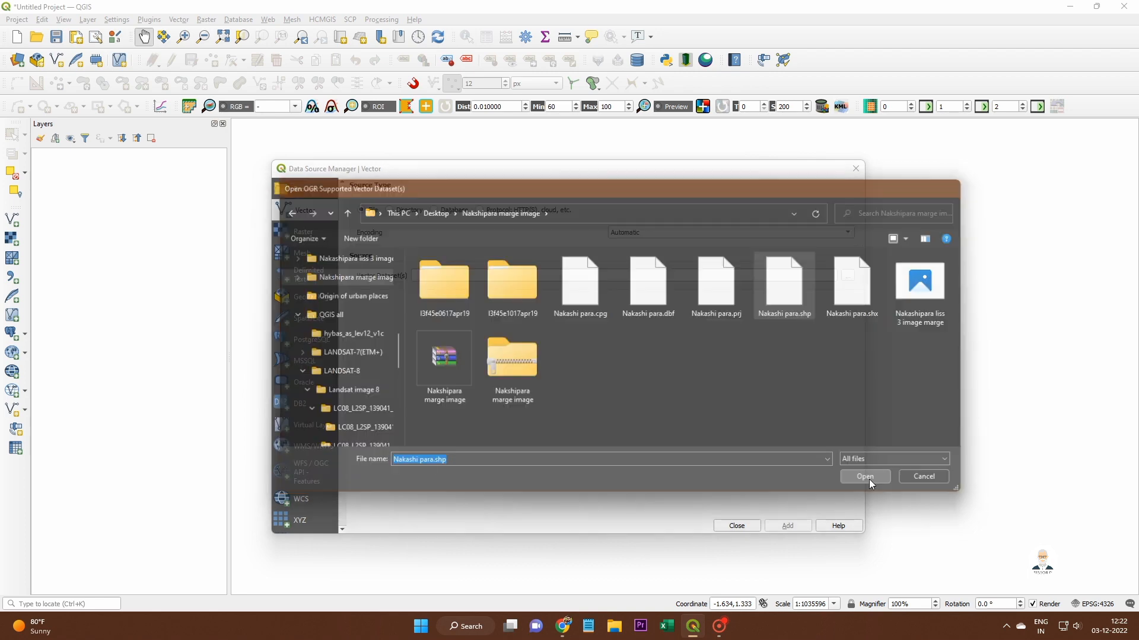
left_click(868, 478)
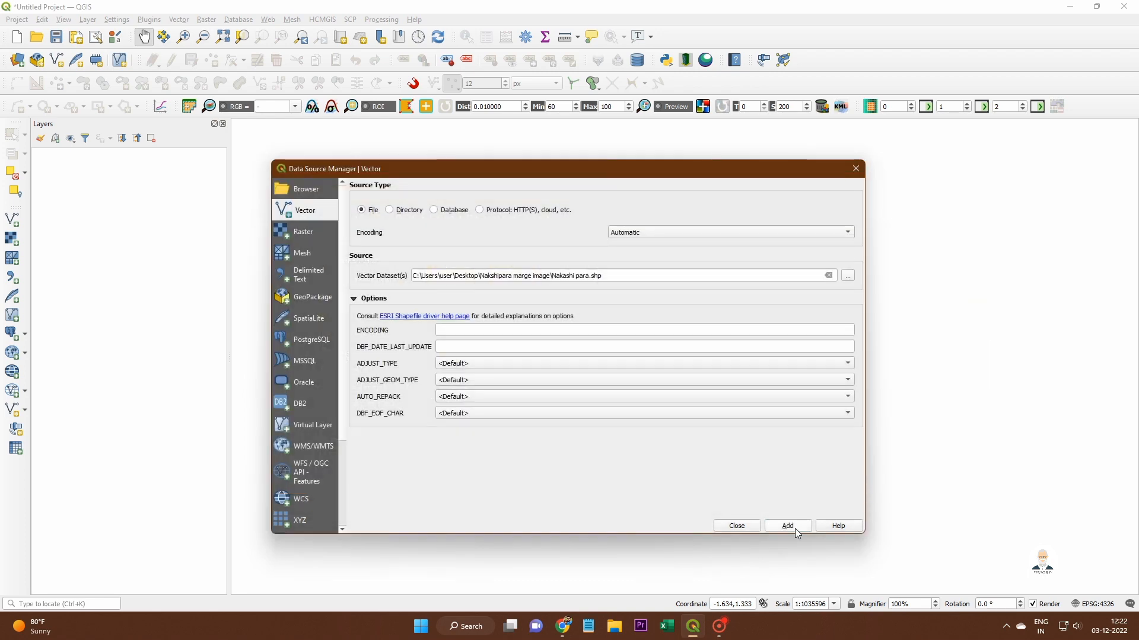
left_click(789, 527)
left_click(736, 525)
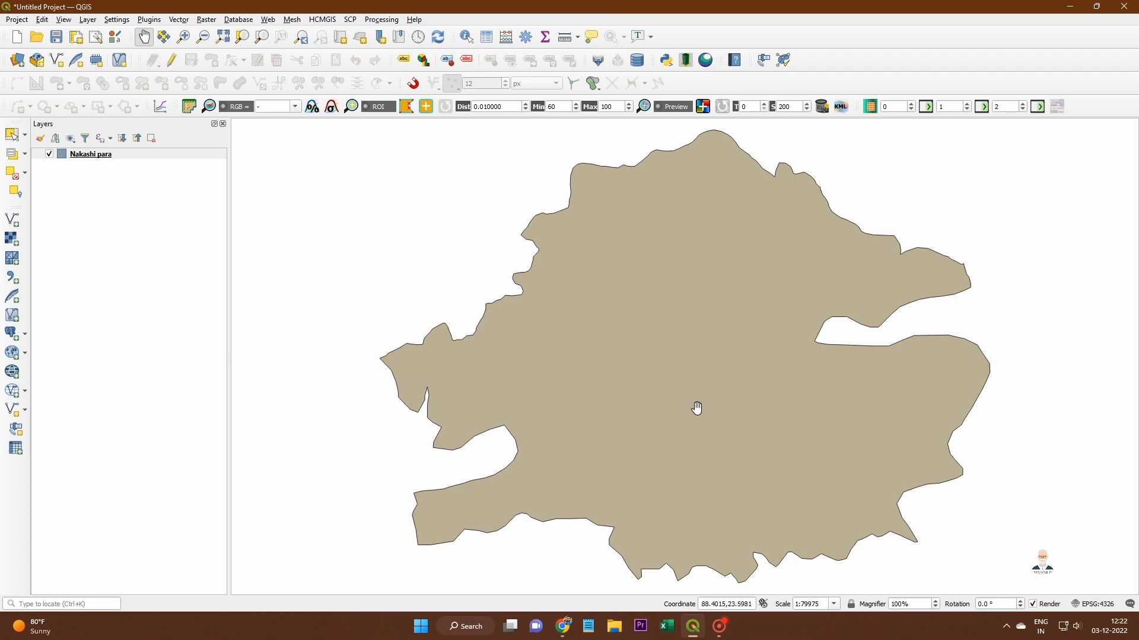
Switch to Chrome, search Google for "usgs earth explorer" and open the EarthExplorer website.
left_click(563, 626)
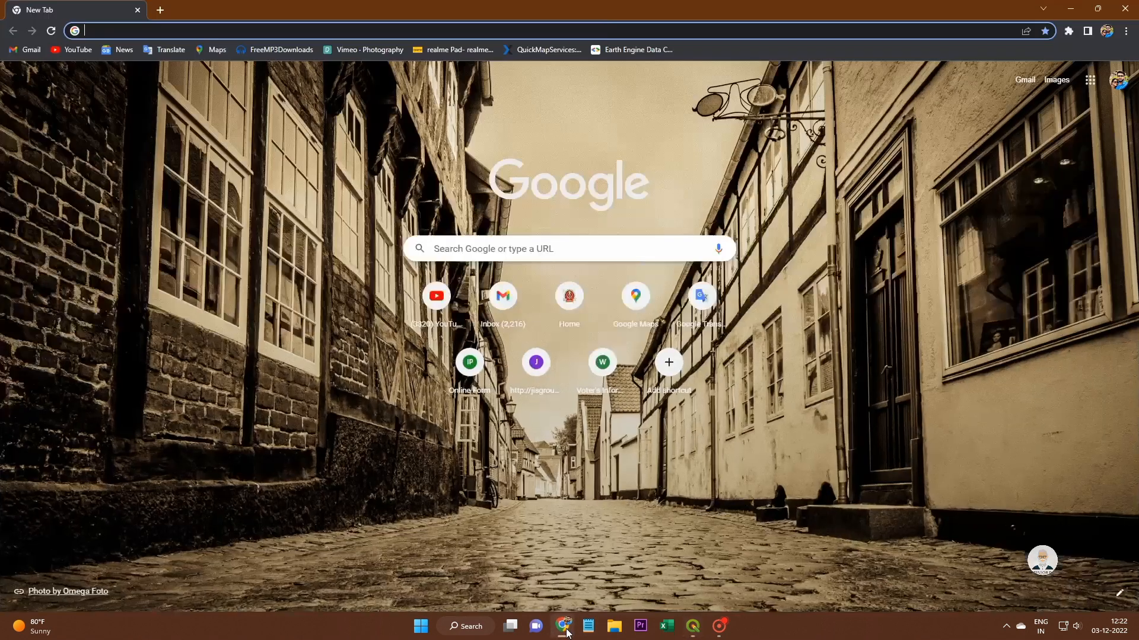
left_click(516, 241)
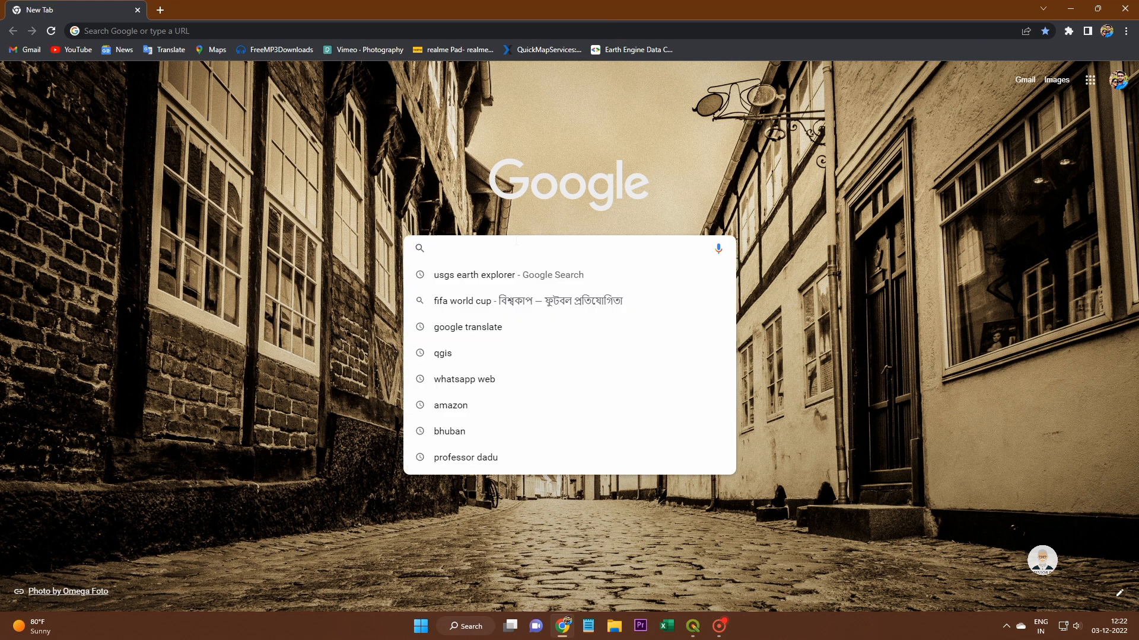
left_click(479, 276)
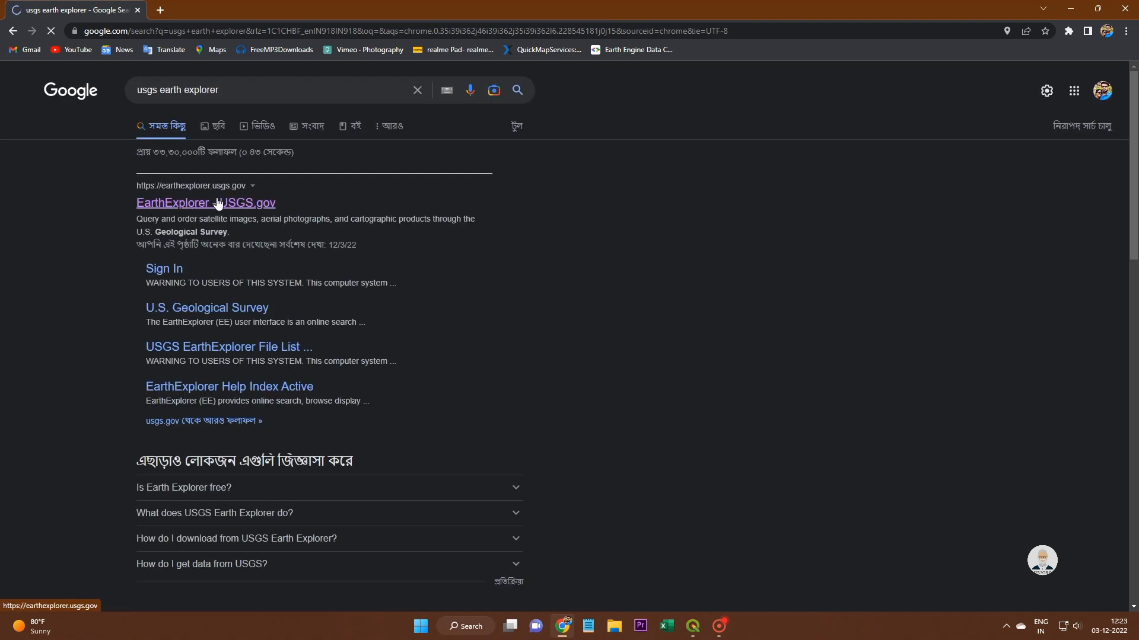
left_click(237, 207)
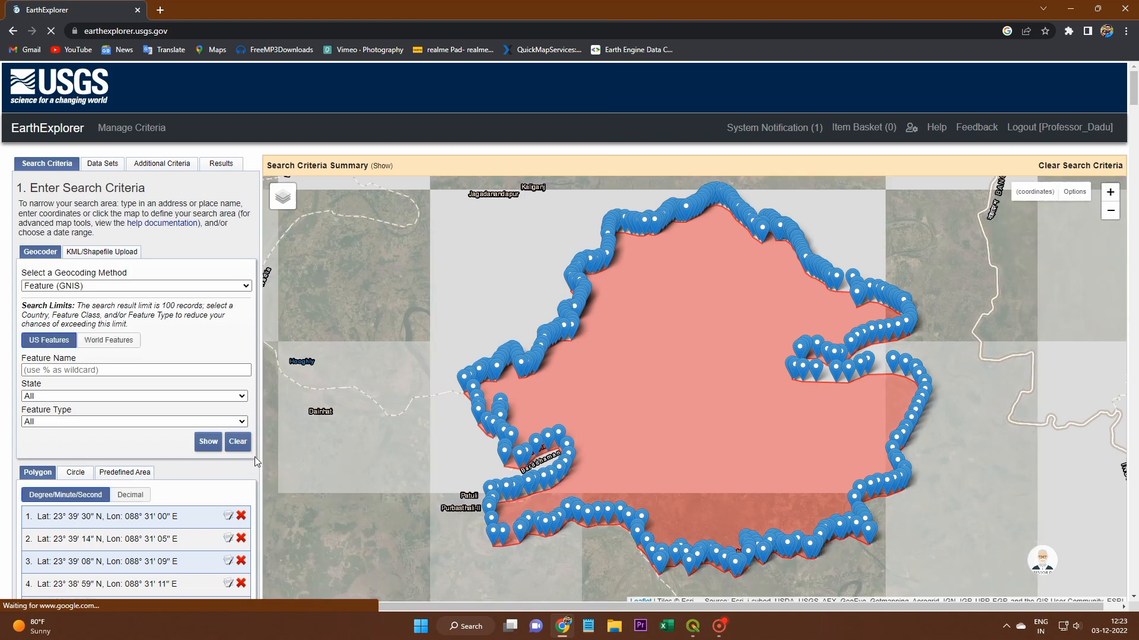
Show the KML/Shapefile Upload options and clear the existing search polygon by switching the area type to Circle and back to Polygon.
scroll(242, 460, "down", 2)
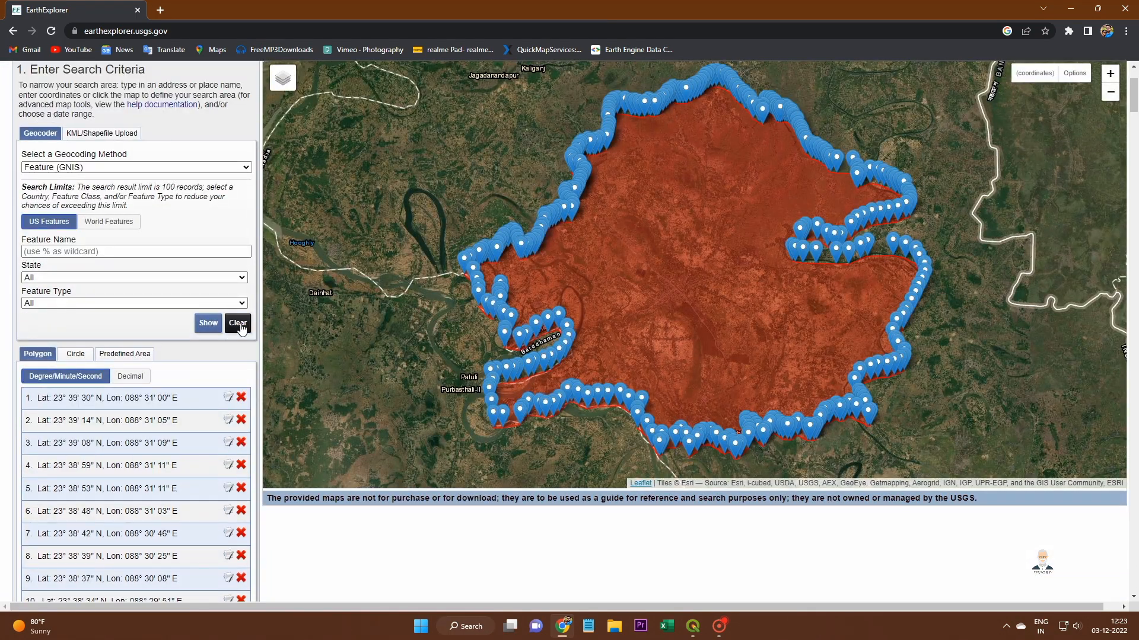
left_click(84, 133)
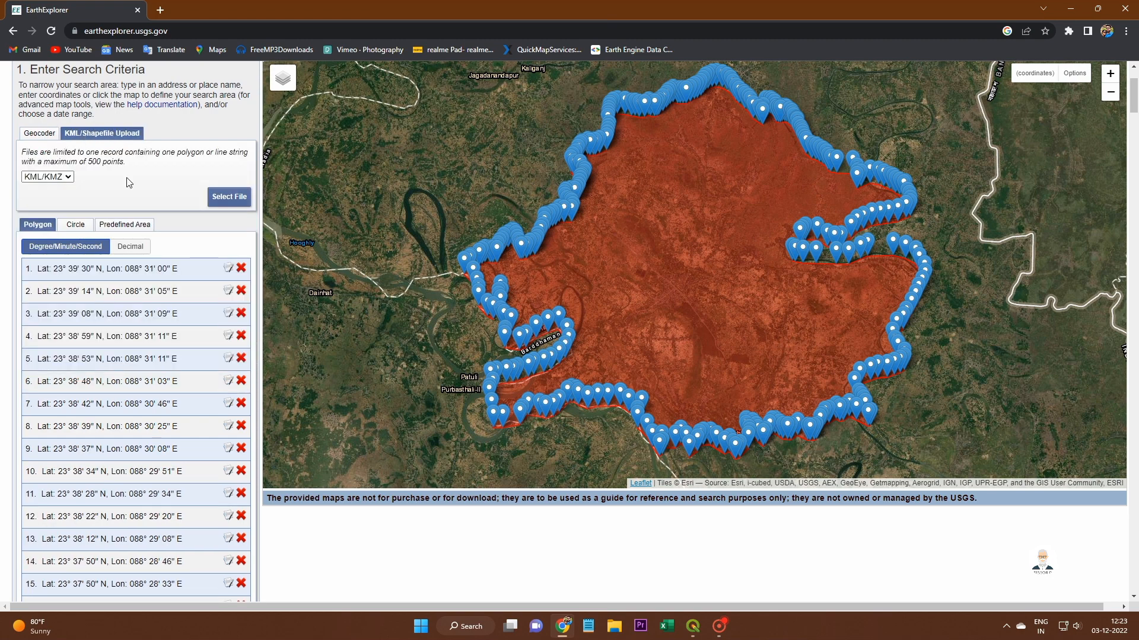
left_click(75, 225)
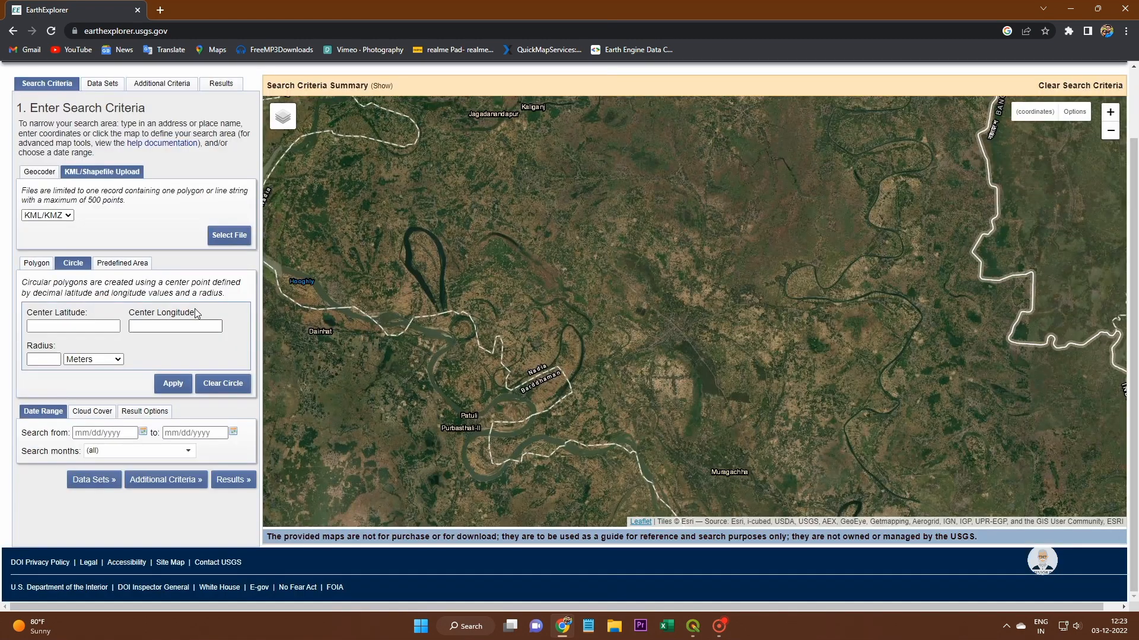
left_click(48, 263)
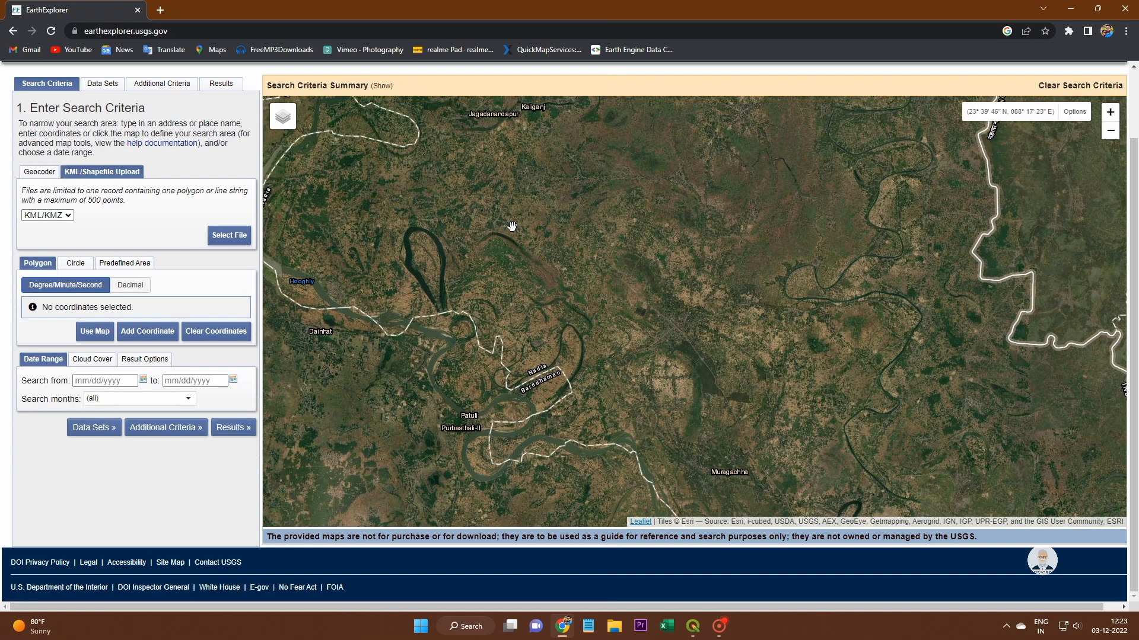
Examine the map at world scale, looking over Africa, Asia and the Americas.
scroll(510, 225, "down", 3)
scroll(515, 226, "down", 3)
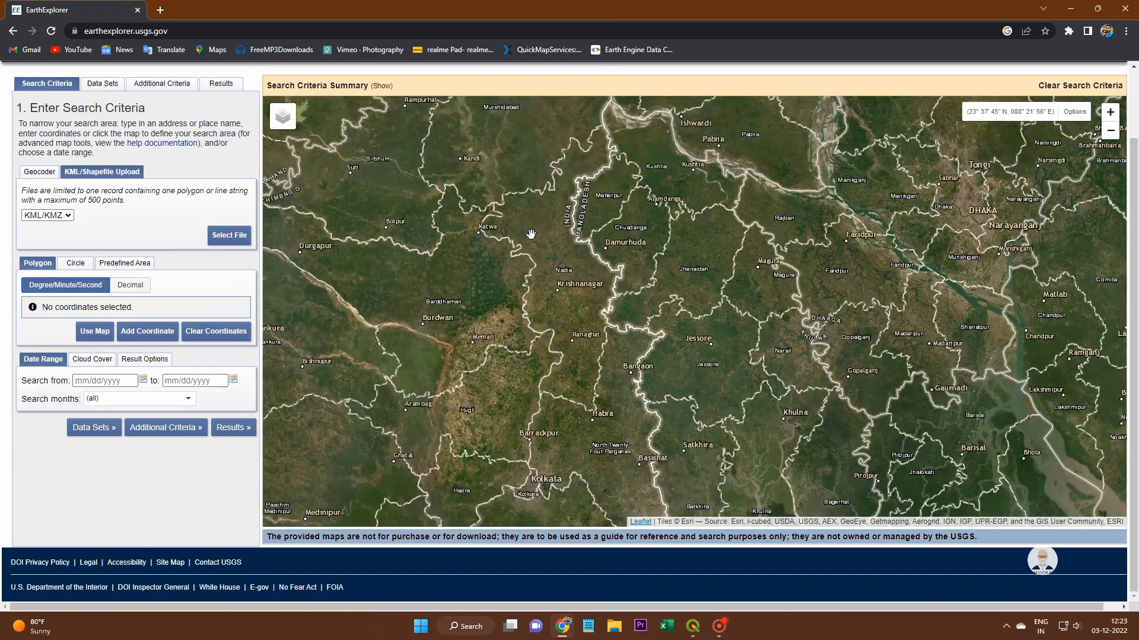
scroll(530, 233, "down", 4)
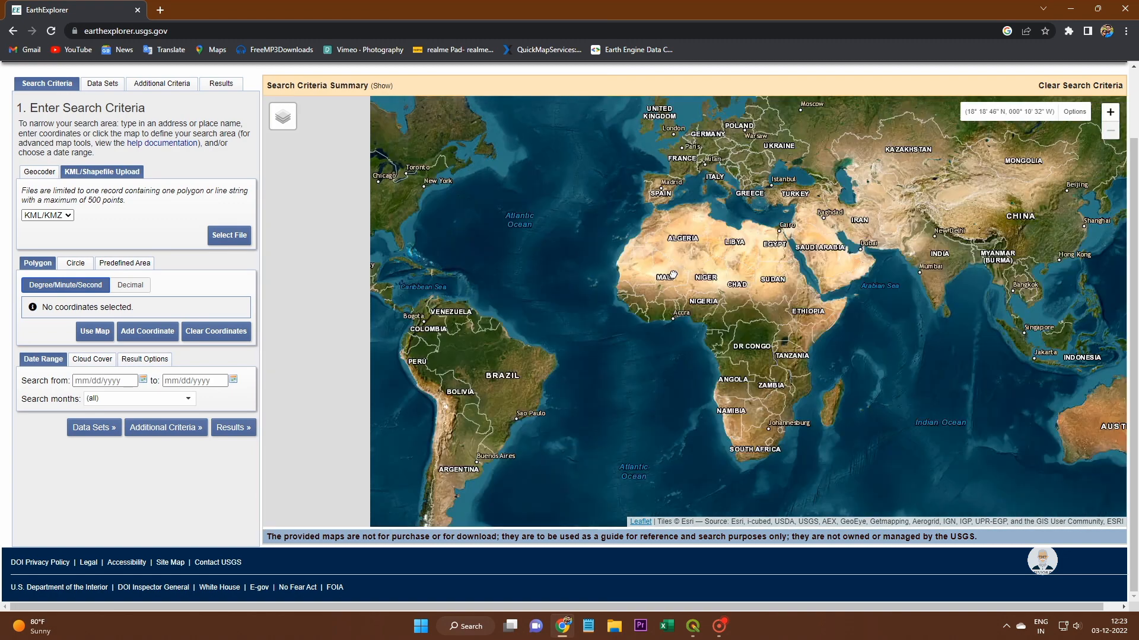
left_click_drag(584, 263, 700, 274)
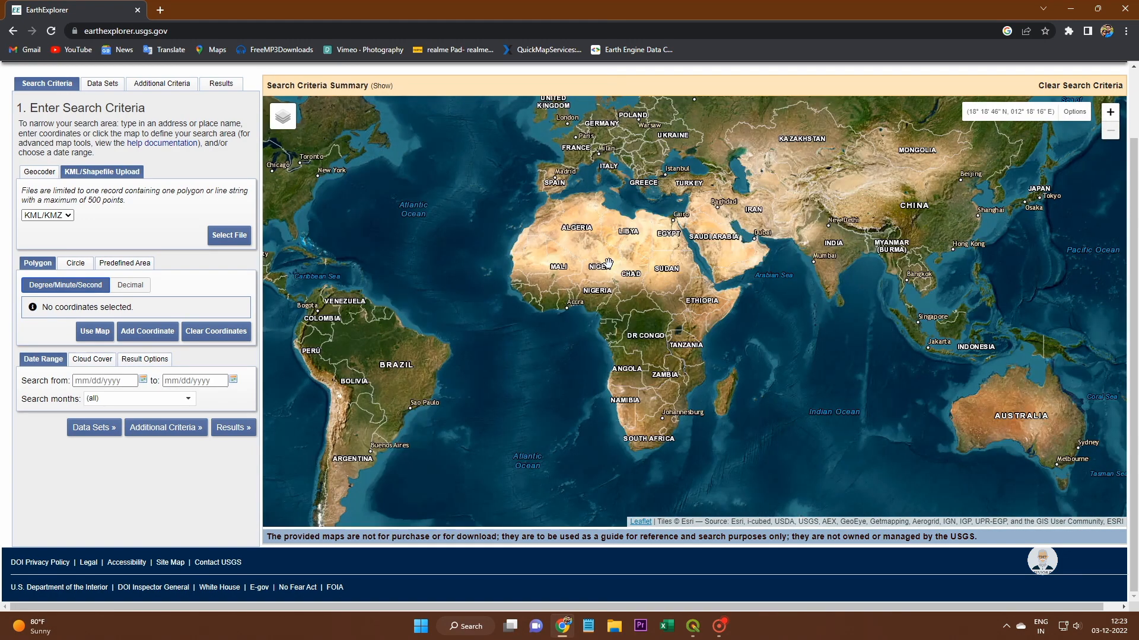
scroll(466, 221, "up", 2)
scroll(921, 203, "down", 2)
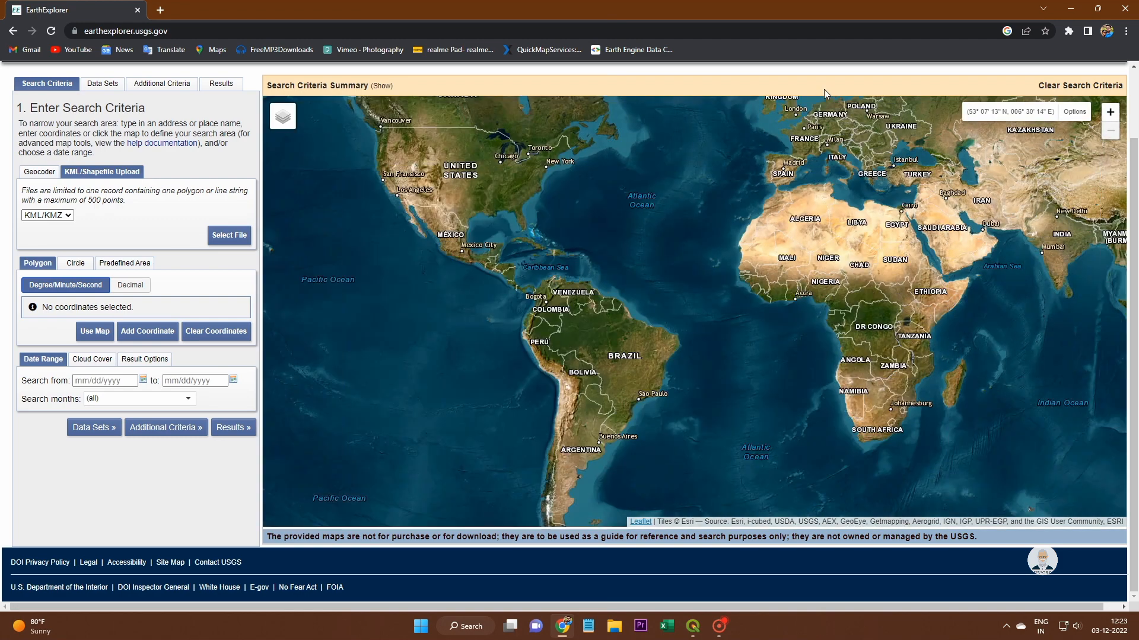
scroll(1062, 139, "up", 2)
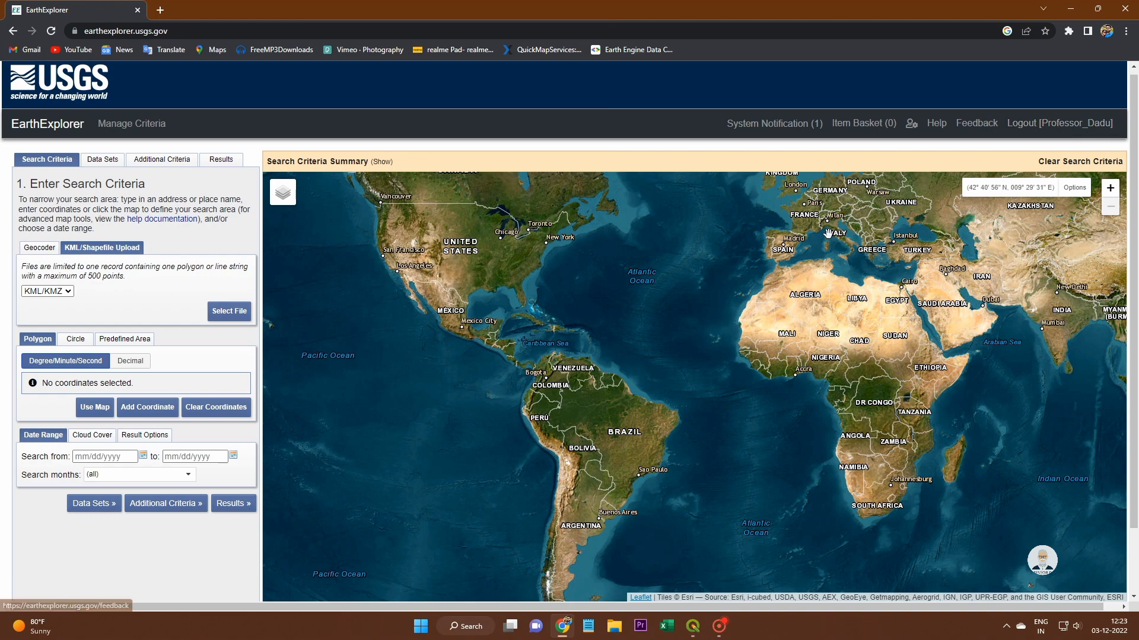
Locate the area around Katwa and Kaliganj in West Bengal, India, on the map.
left_click_drag(906, 344, 712, 337)
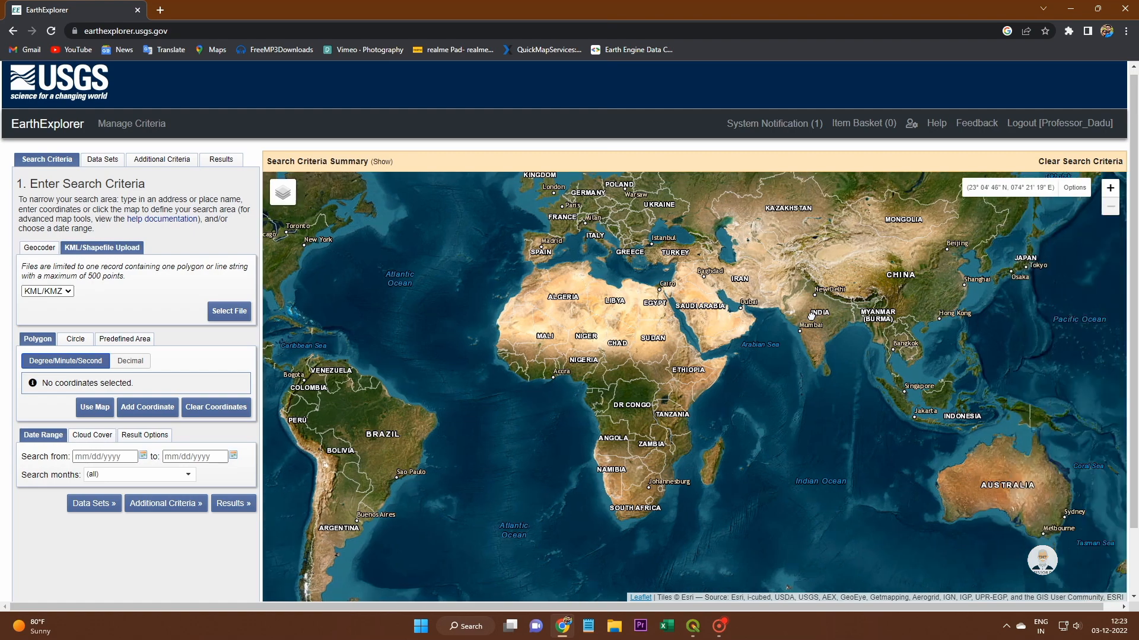
scroll(855, 308, "up", 1)
scroll(855, 307, "up", 3)
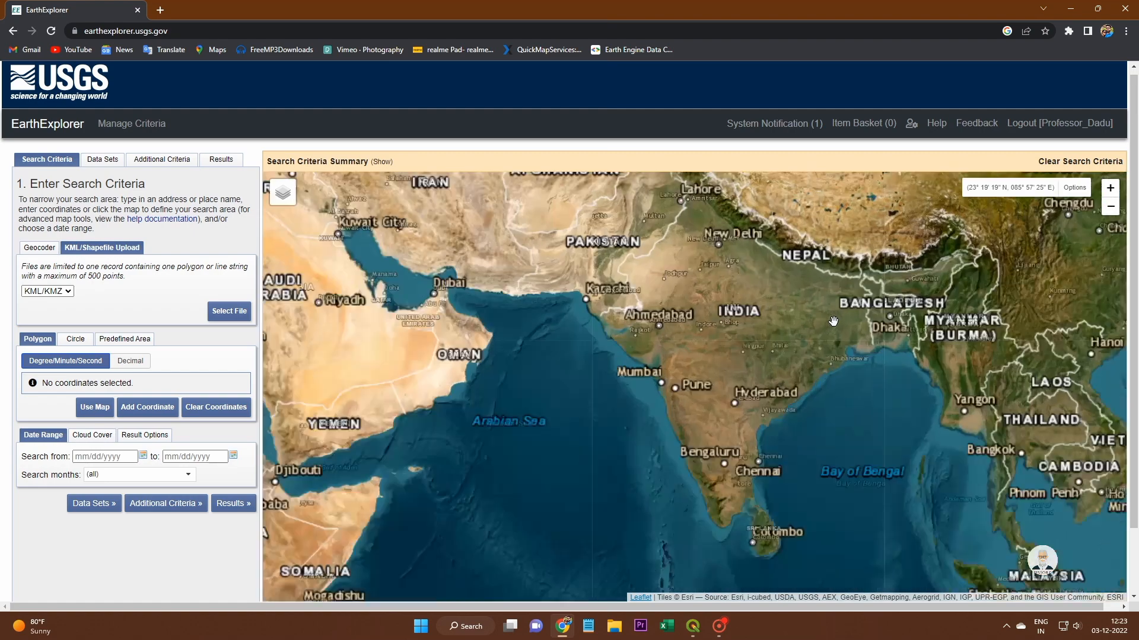
scroll(813, 338, "up", 3)
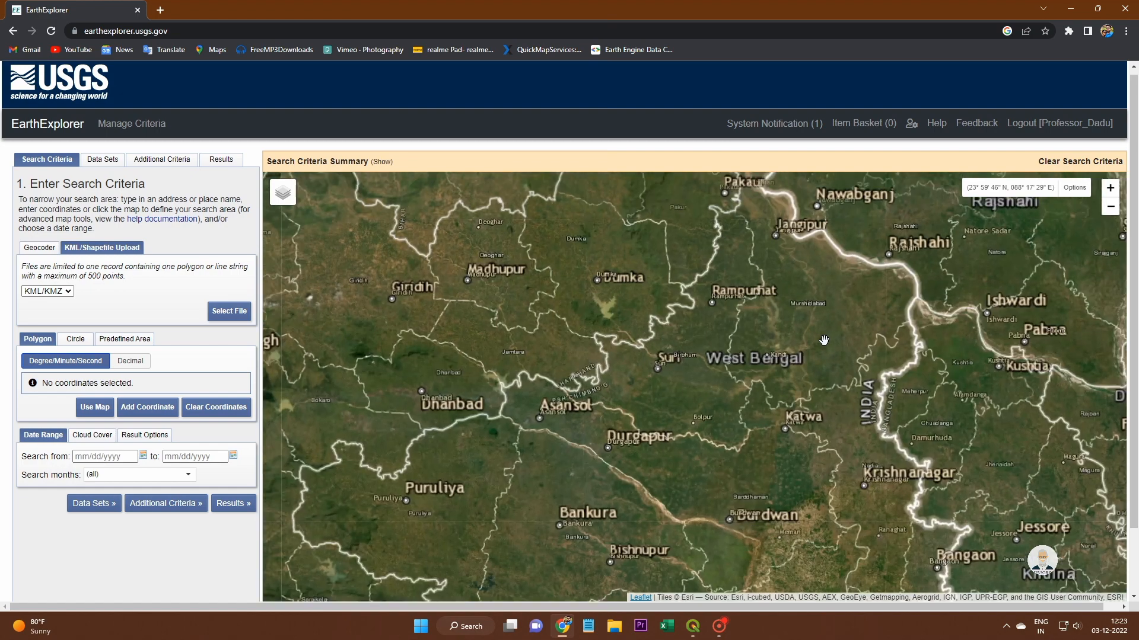
scroll(824, 340, "up", 1)
left_click_drag(836, 358, 783, 271)
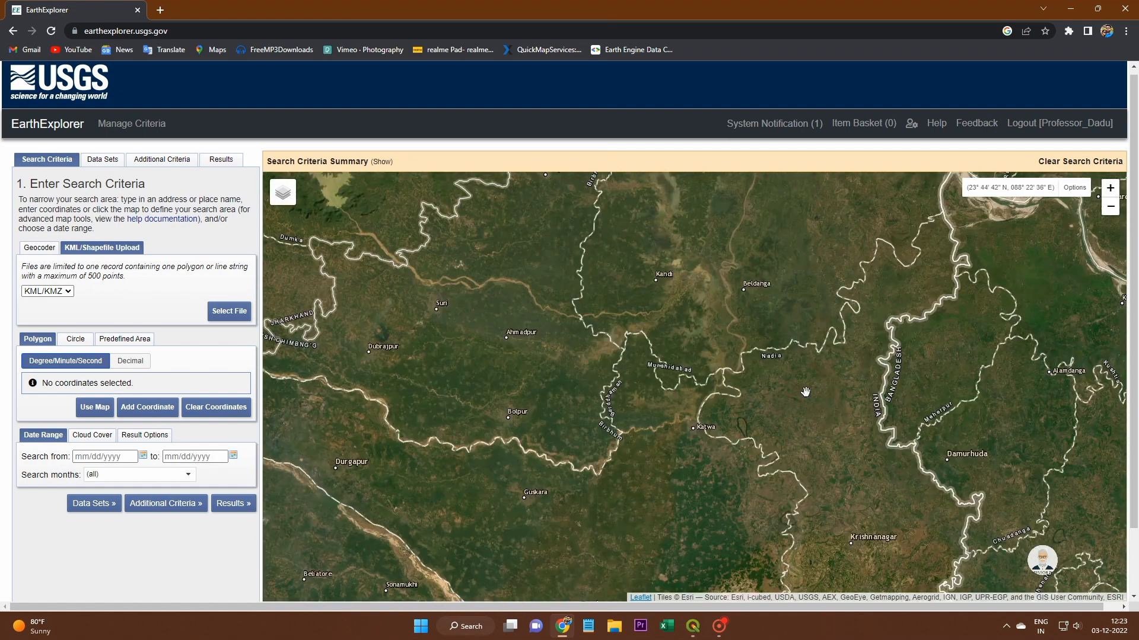
left_click_drag(806, 391, 780, 310)
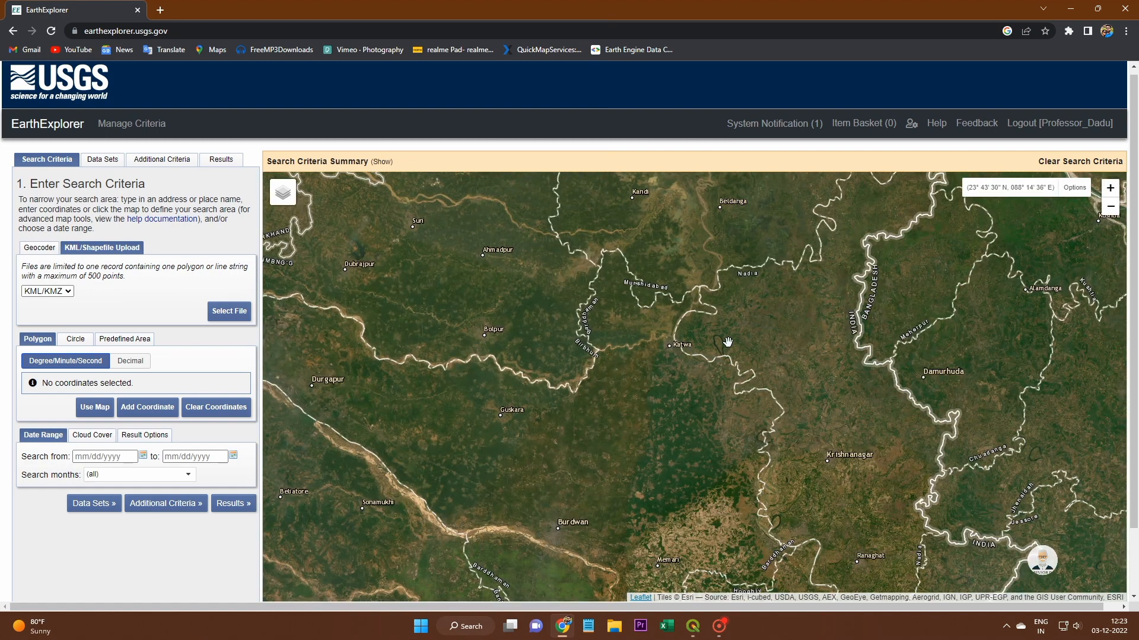
scroll(747, 314, "up", 1)
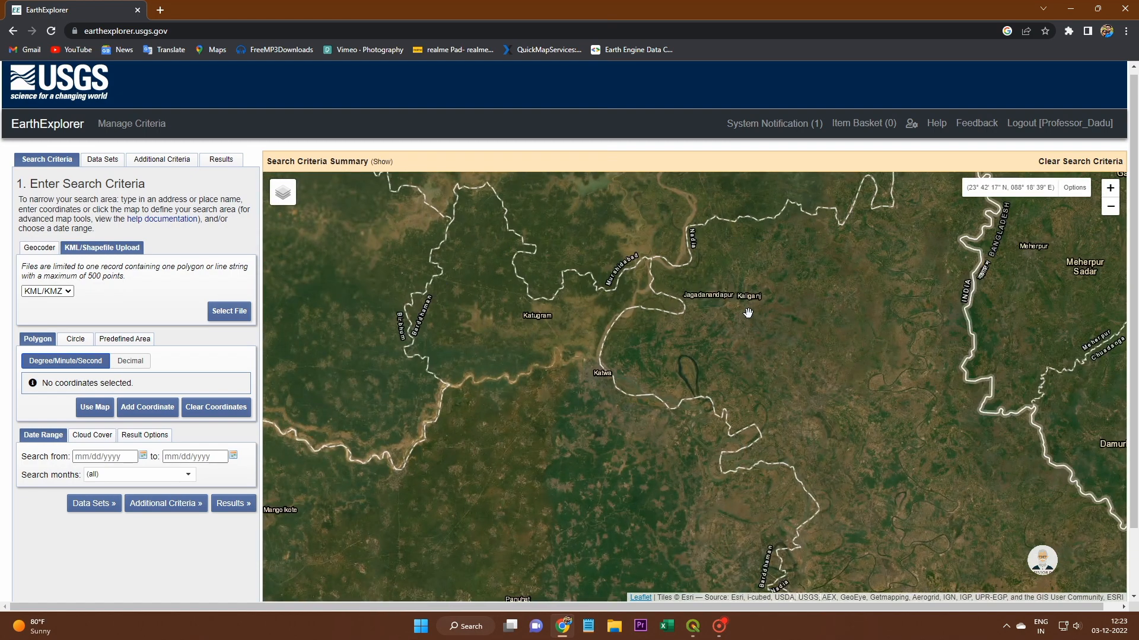
scroll(757, 319, "up", 1)
scroll(759, 318, "down", 1)
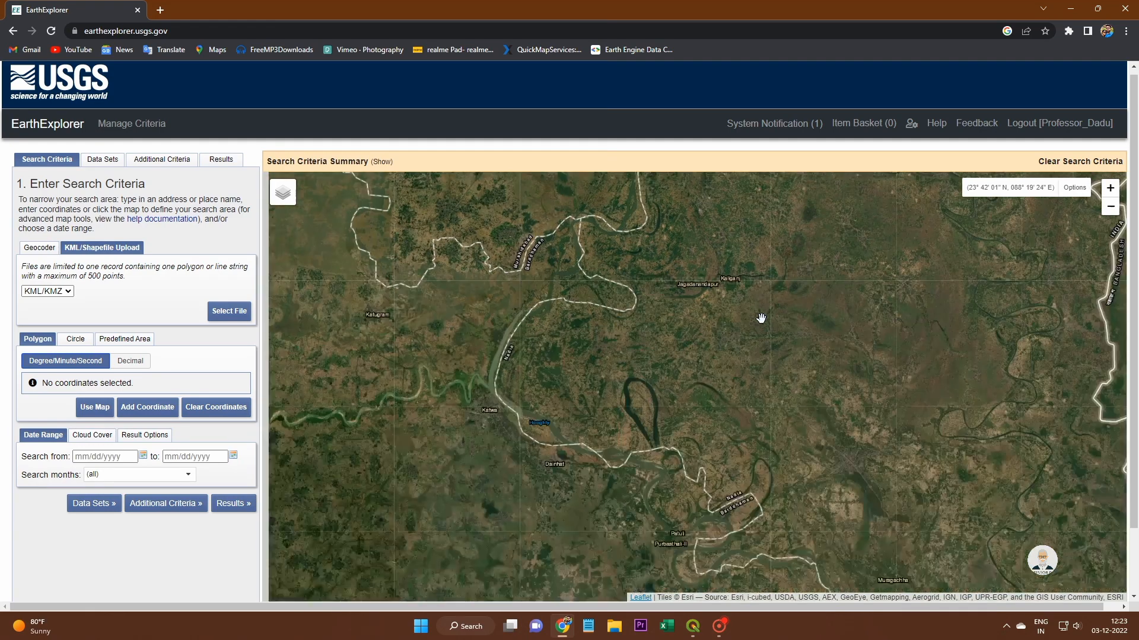
left_click_drag(754, 315, 710, 342)
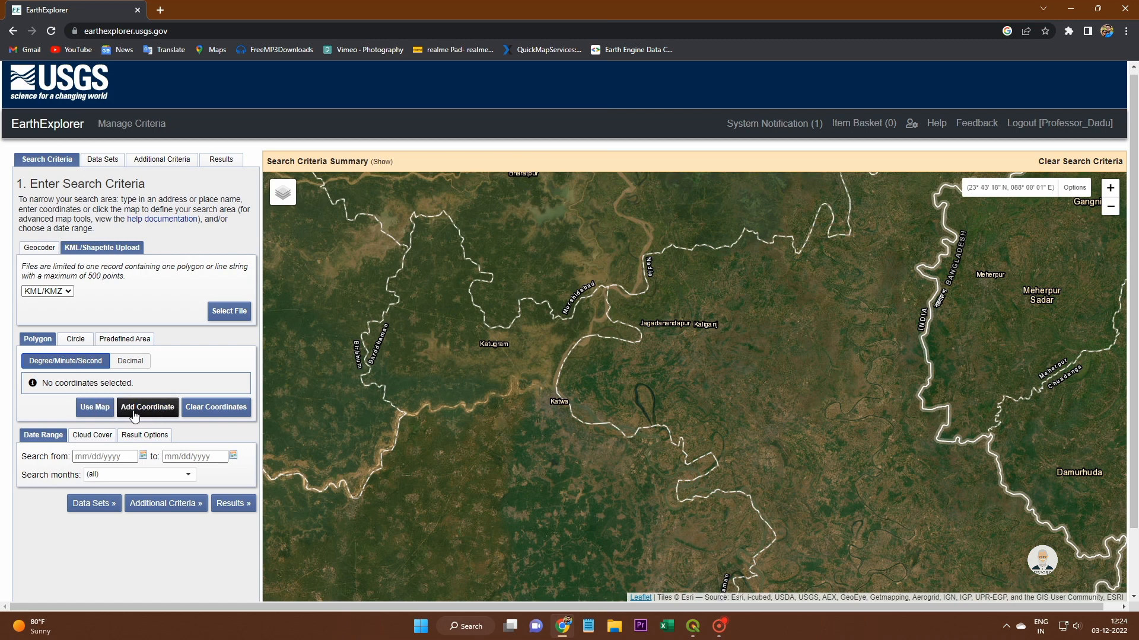
Look over the Circle, Predefined Area, Polygon and Geocoder options, and open and cancel the entry of a new coordinate.
left_click(76, 340)
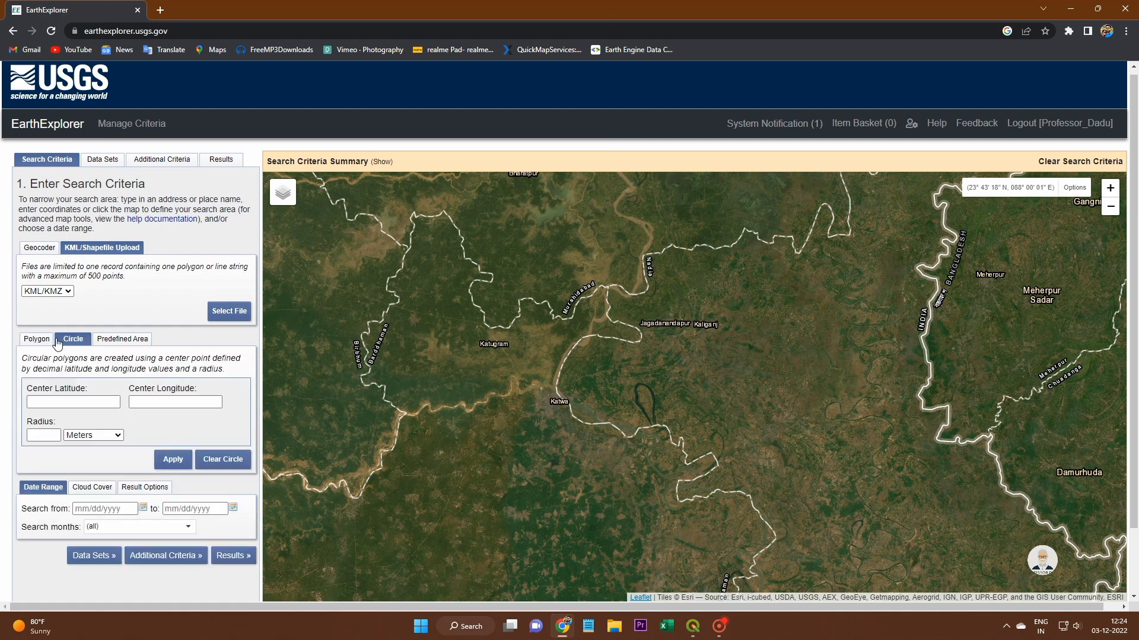
left_click(122, 341)
left_click(39, 341)
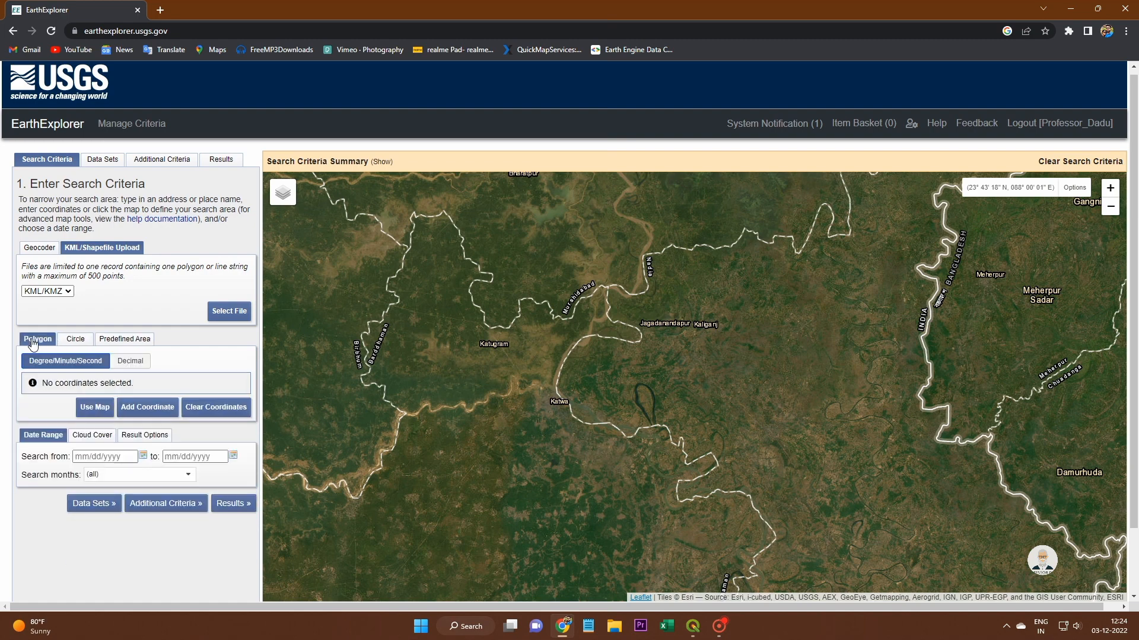
left_click(48, 247)
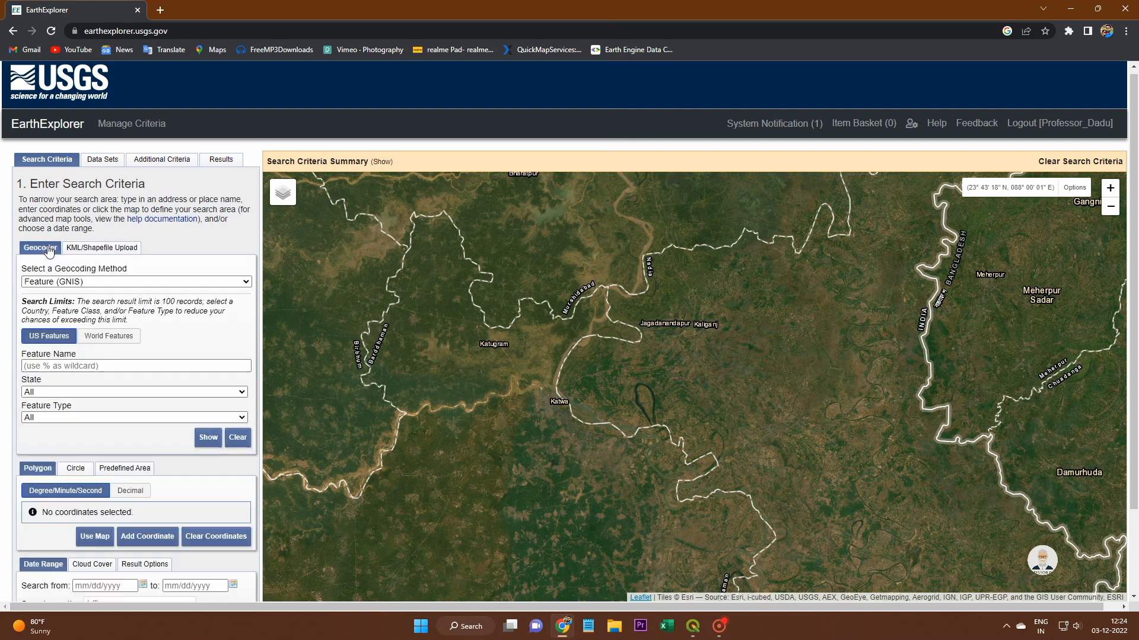
scroll(137, 409, "down", 1)
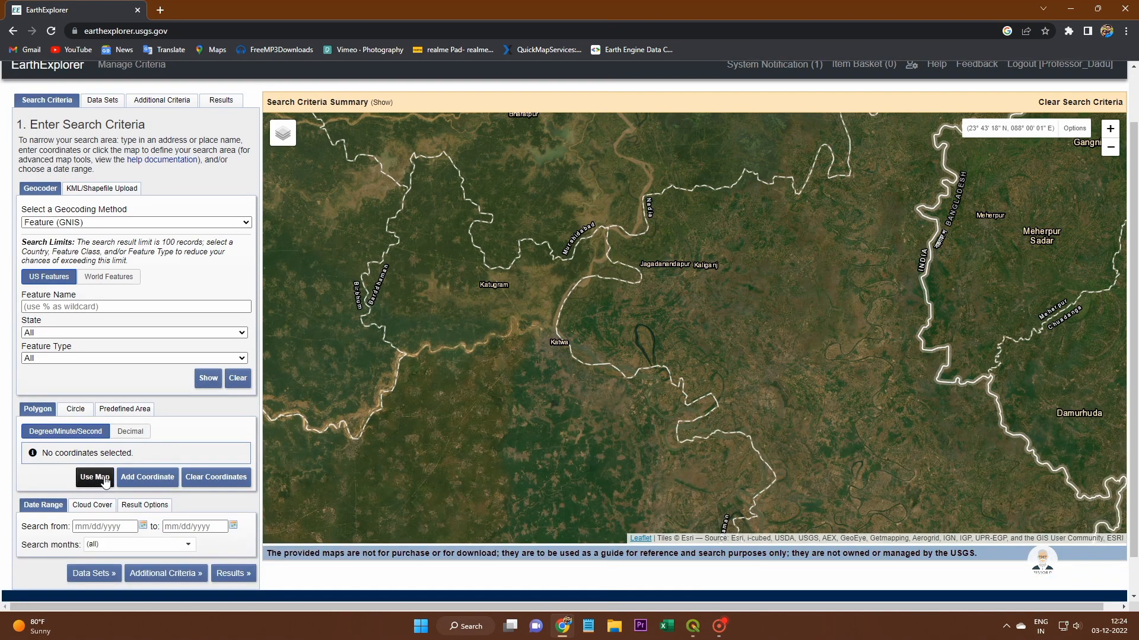
left_click(149, 477)
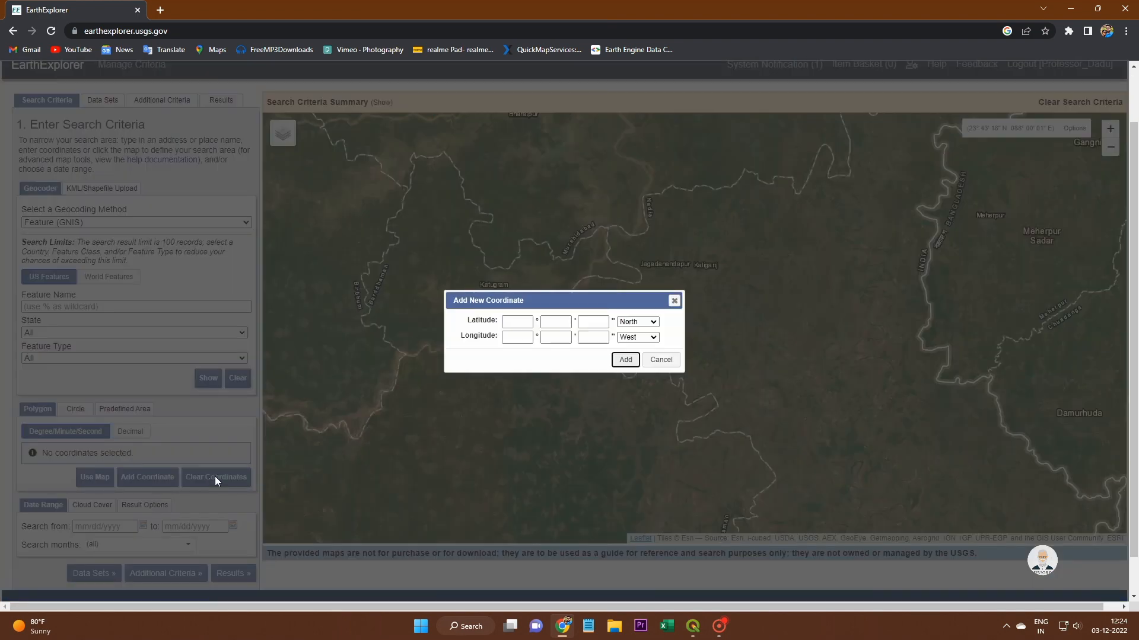
left_click(675, 300)
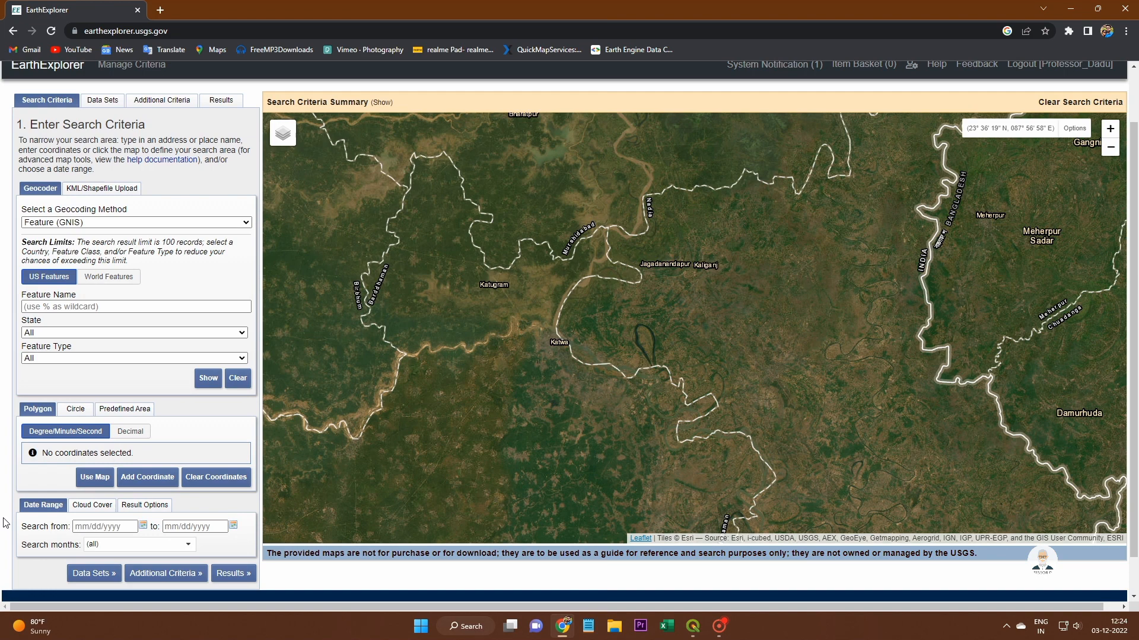
Use the visible map extent as the search polygon and remove its four corner coordinates one by one.
left_click(109, 478)
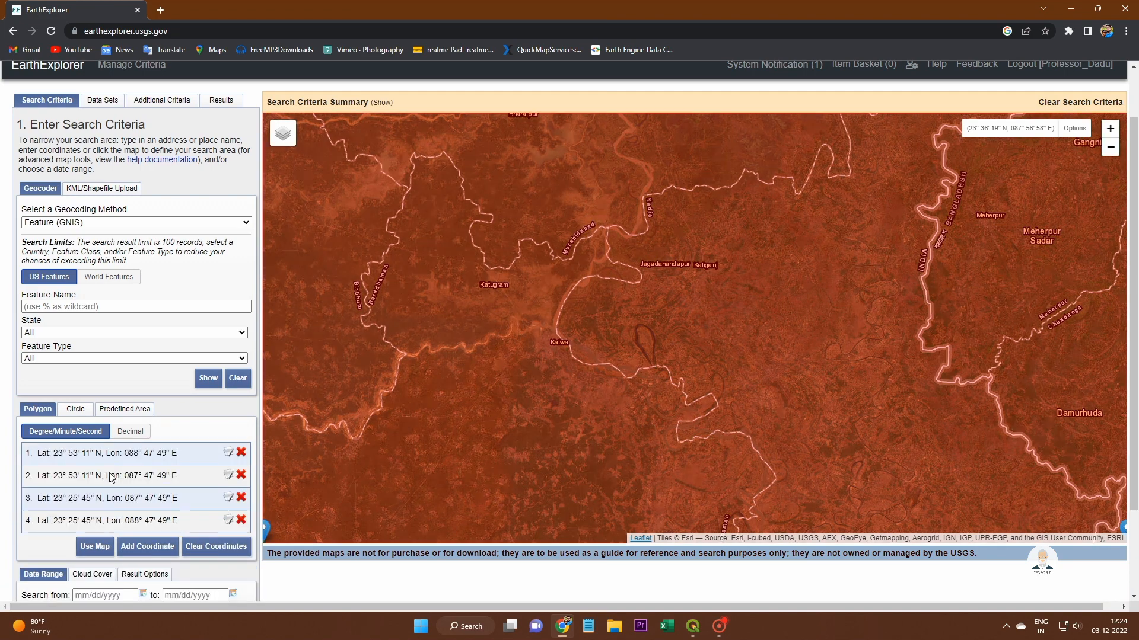
left_click(241, 453)
left_click(241, 475)
left_click(241, 475)
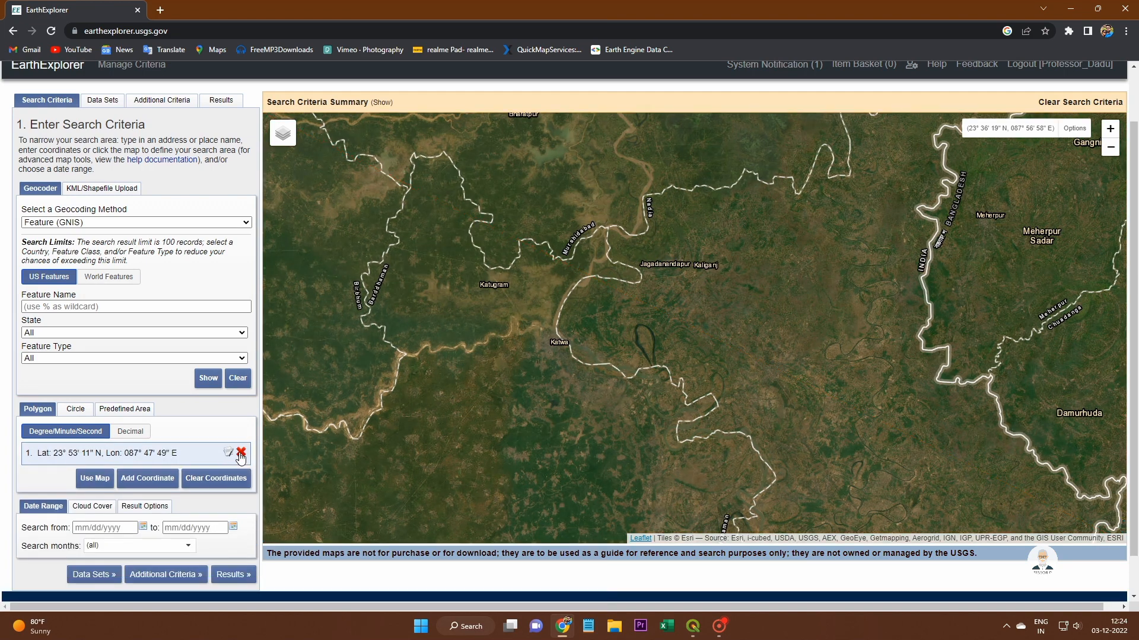
left_click(241, 453)
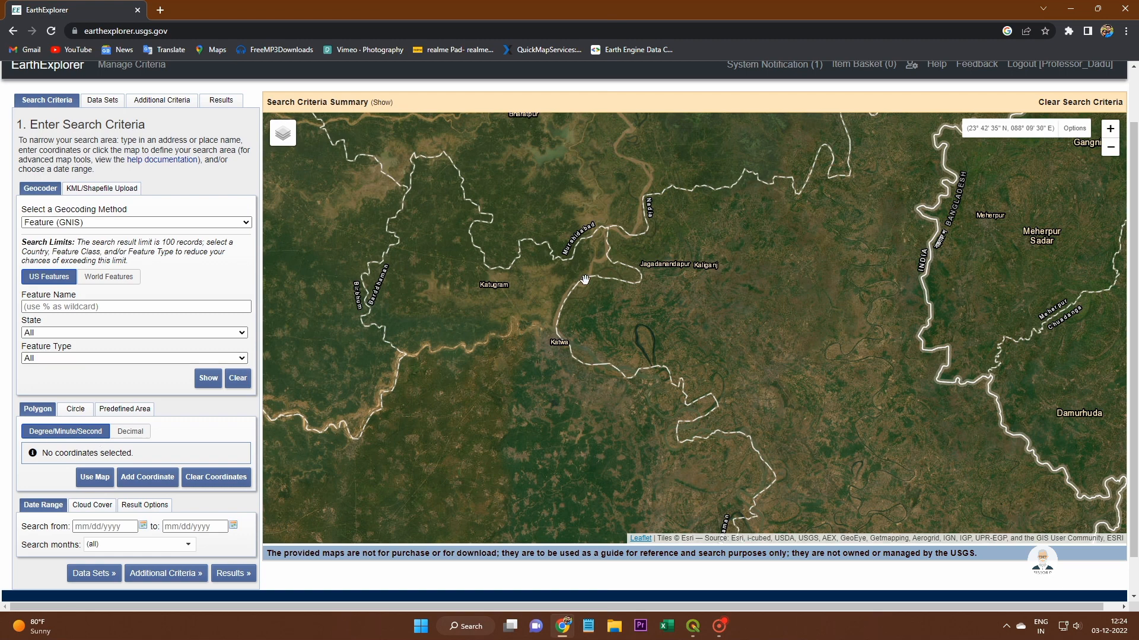
Draw a four-cornered search polygon around Kaliganj on the map and clear it by switching the area type to Circle.
double_click(641, 232)
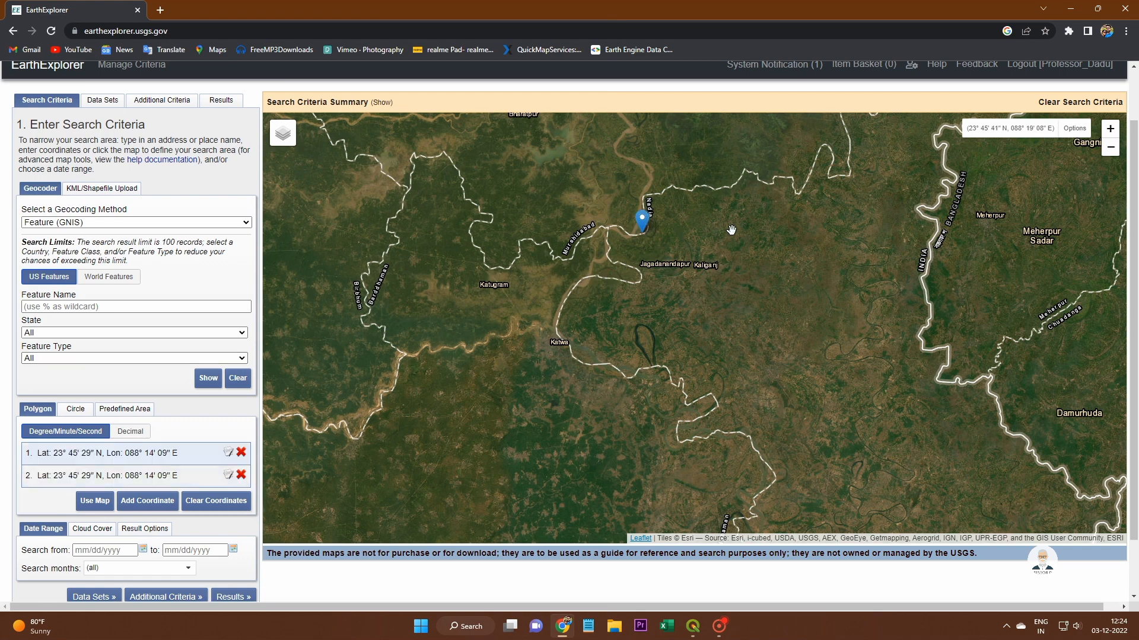
double_click(793, 224)
left_click(806, 358)
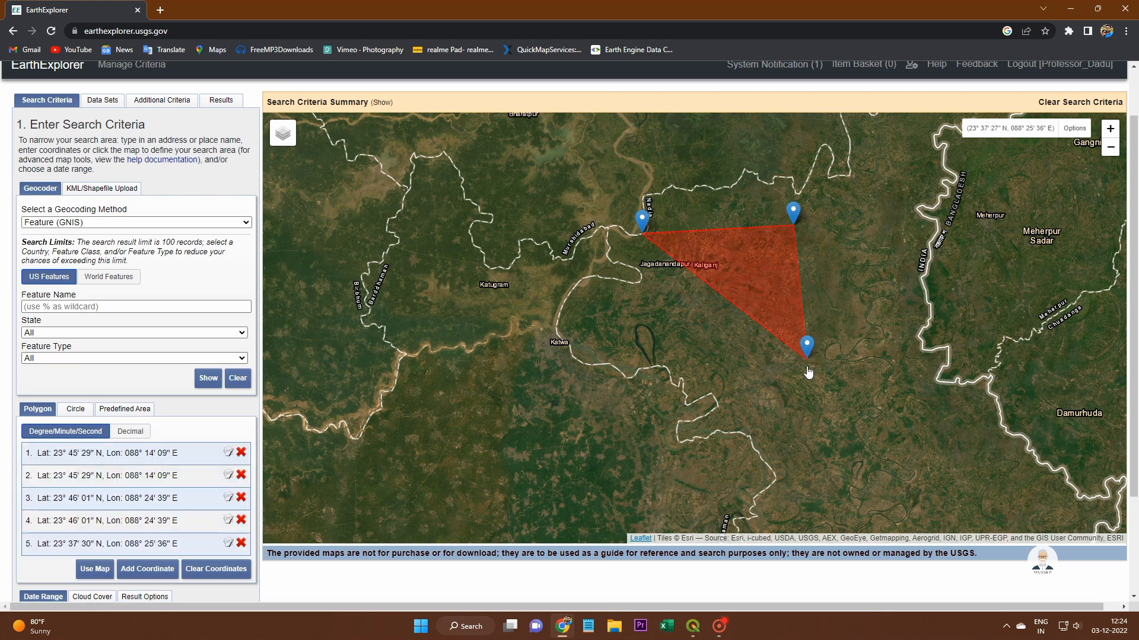
left_click(645, 377)
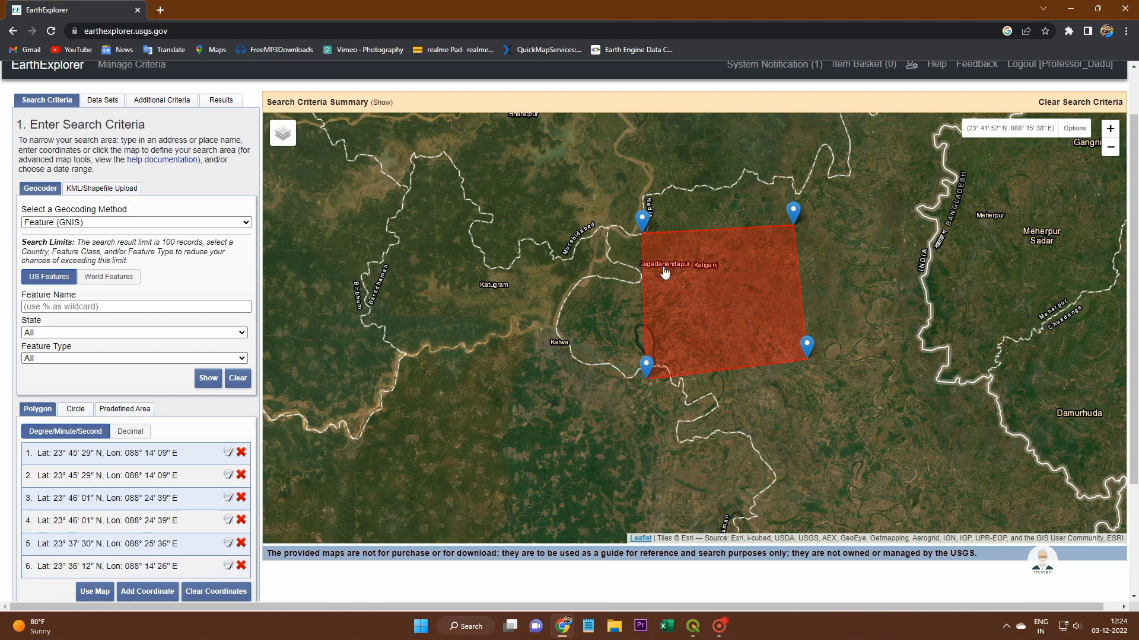
scroll(780, 375, "down", 1)
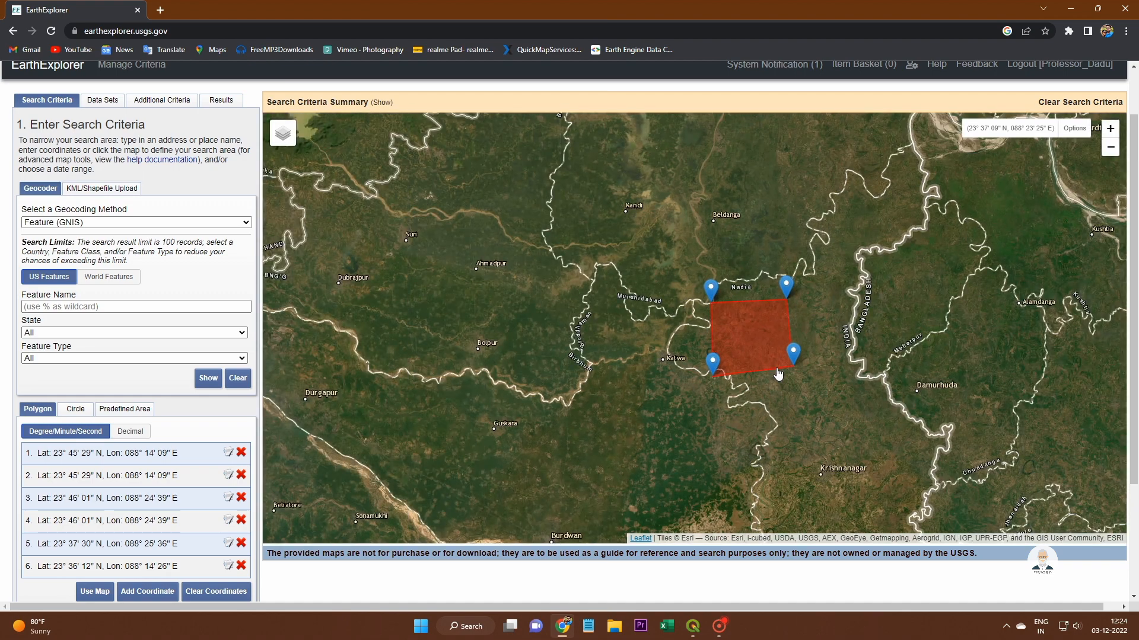
scroll(777, 373, "up", 1)
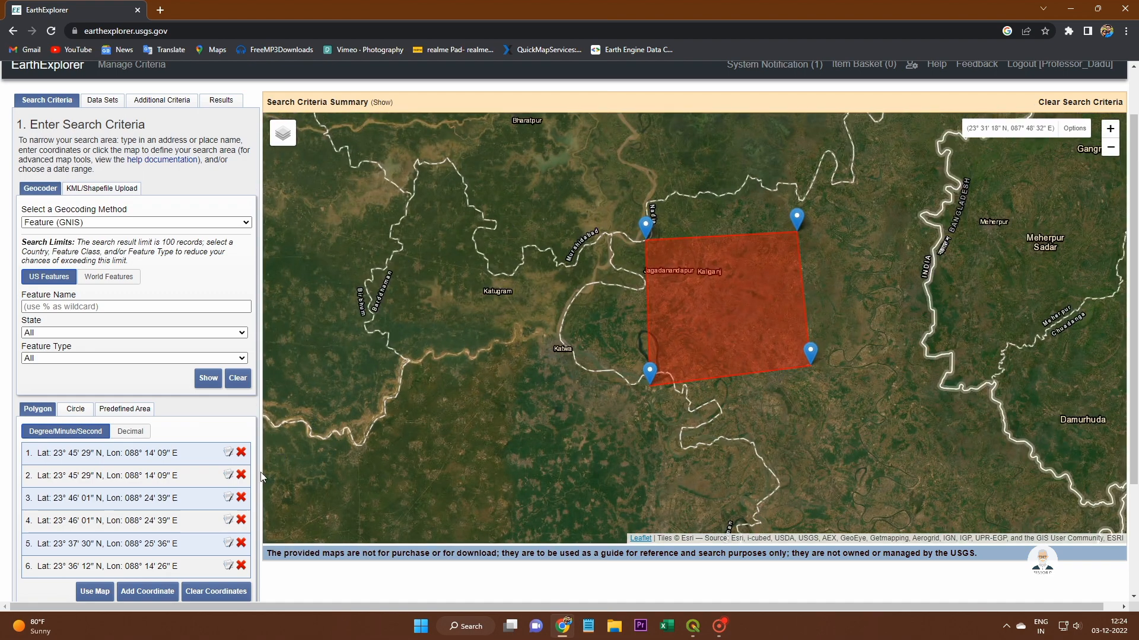
left_click(82, 410)
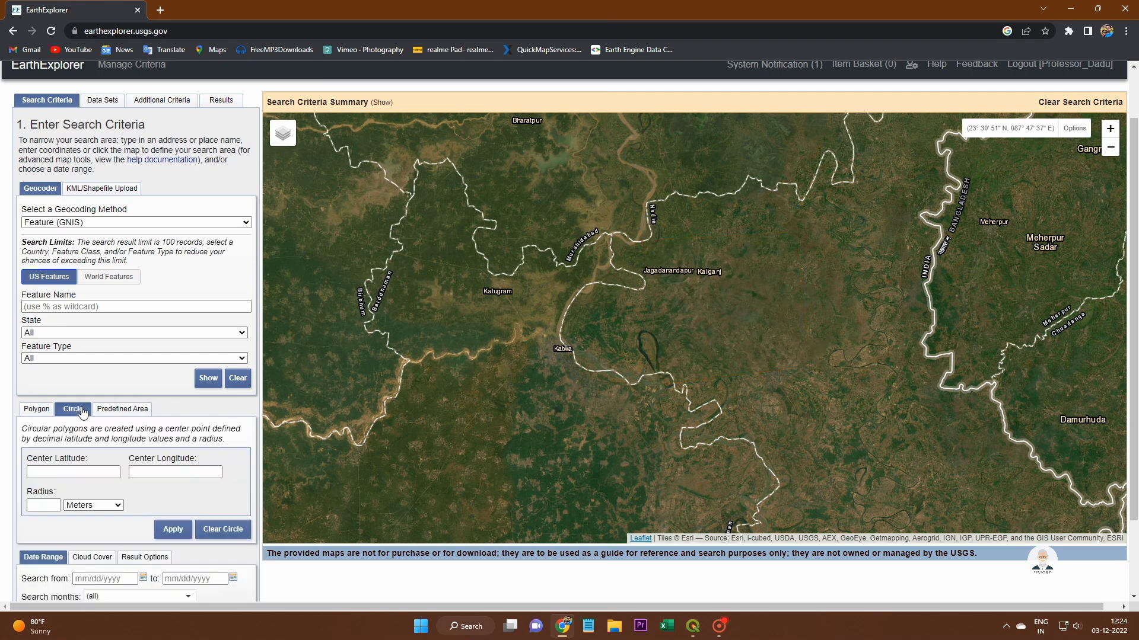
Show the KML/Shapefile Upload options and set the upload file type to Shapefile.
scroll(240, 424, "down", 2)
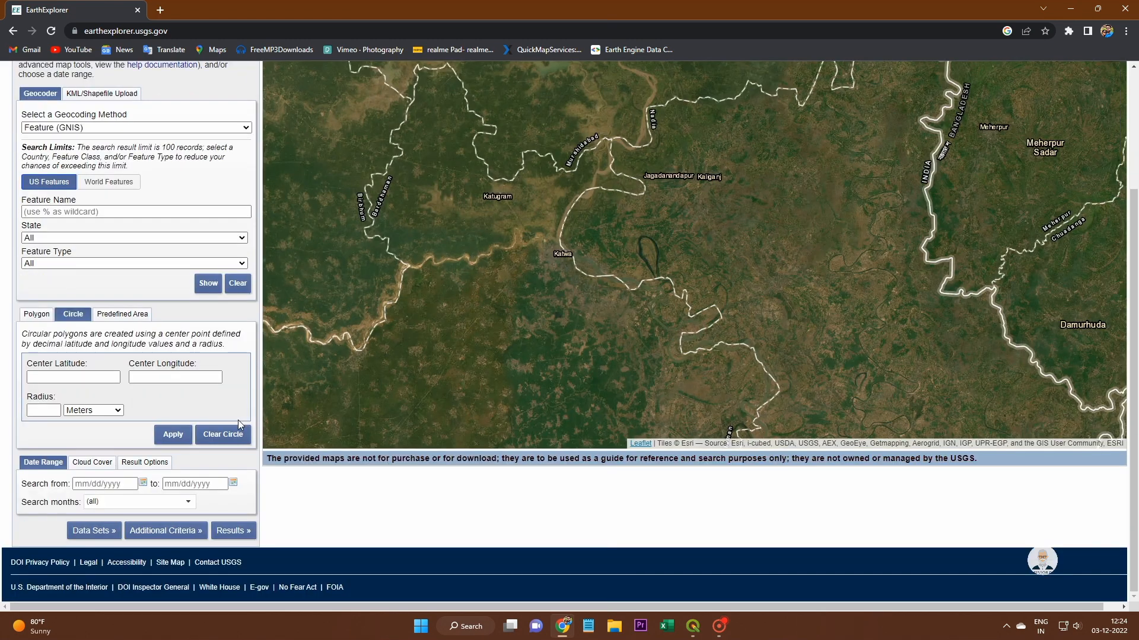
scroll(239, 425, "up", 1)
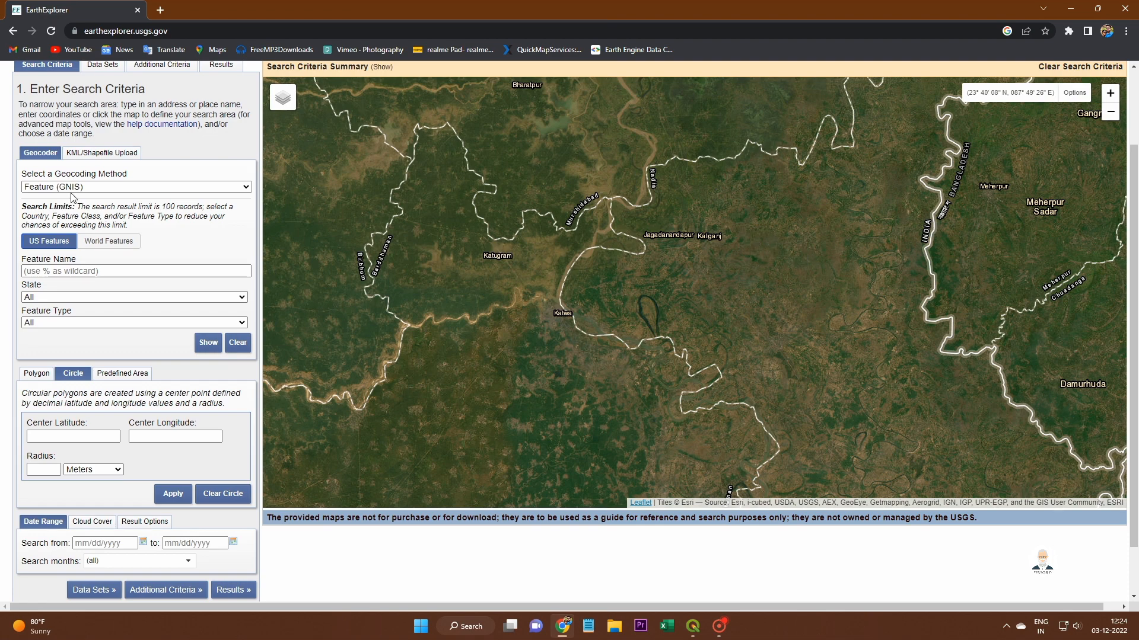
scroll(88, 188, "up", 2)
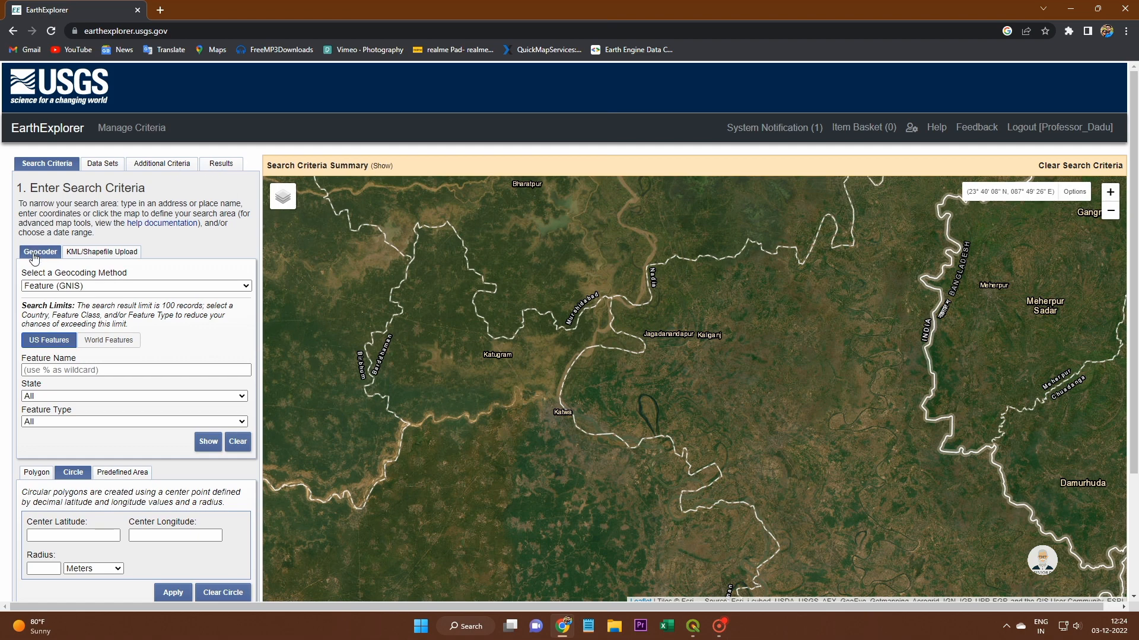
left_click(95, 257)
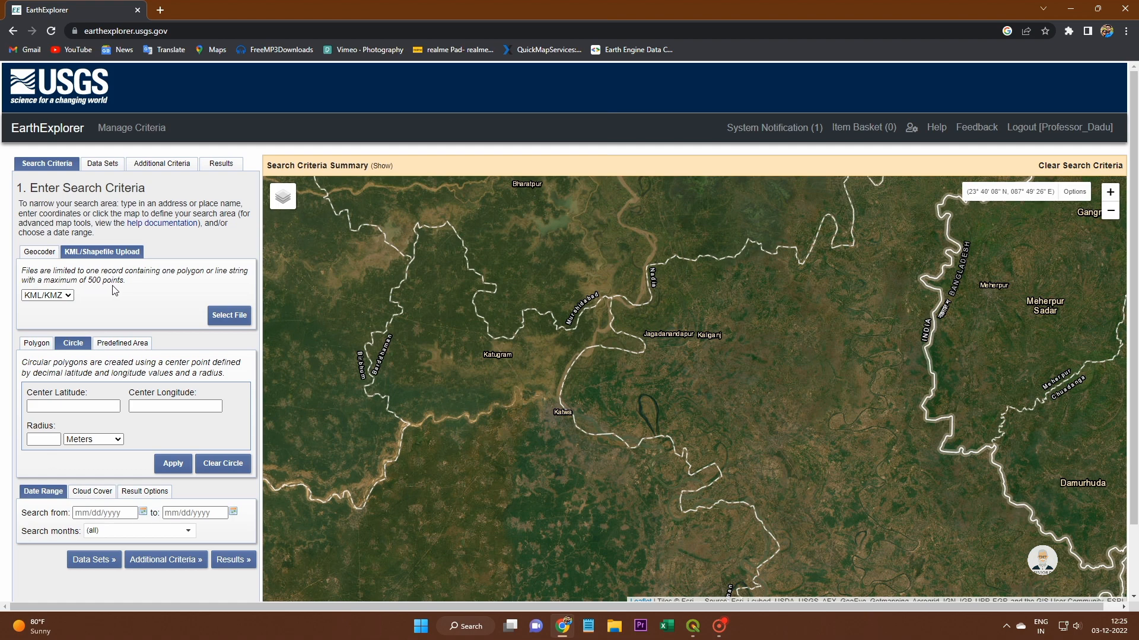
left_click(53, 296)
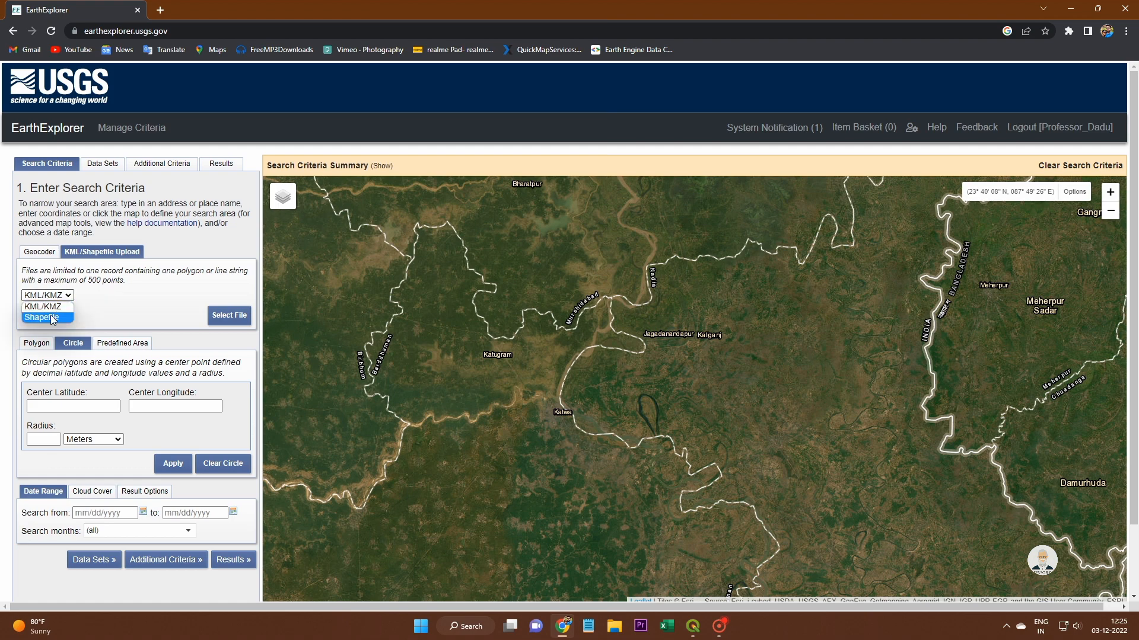
left_click(54, 319)
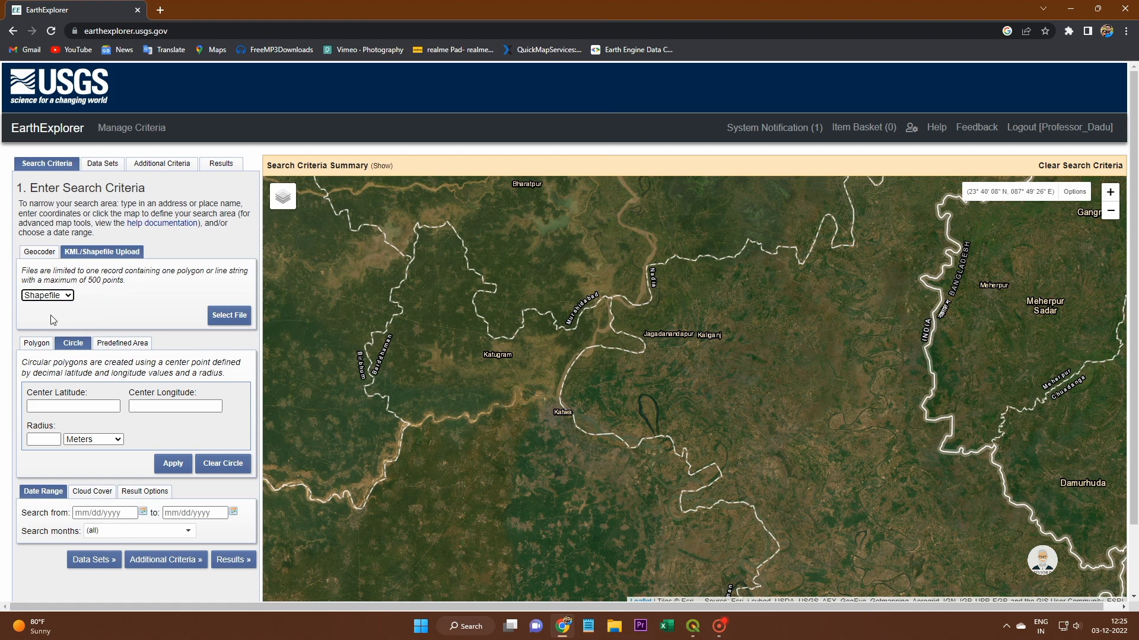
Start choosing the upload file and delete the existing Nakshipara marge image ZIP archive from the Nakshipara marge image folder.
left_click(224, 317)
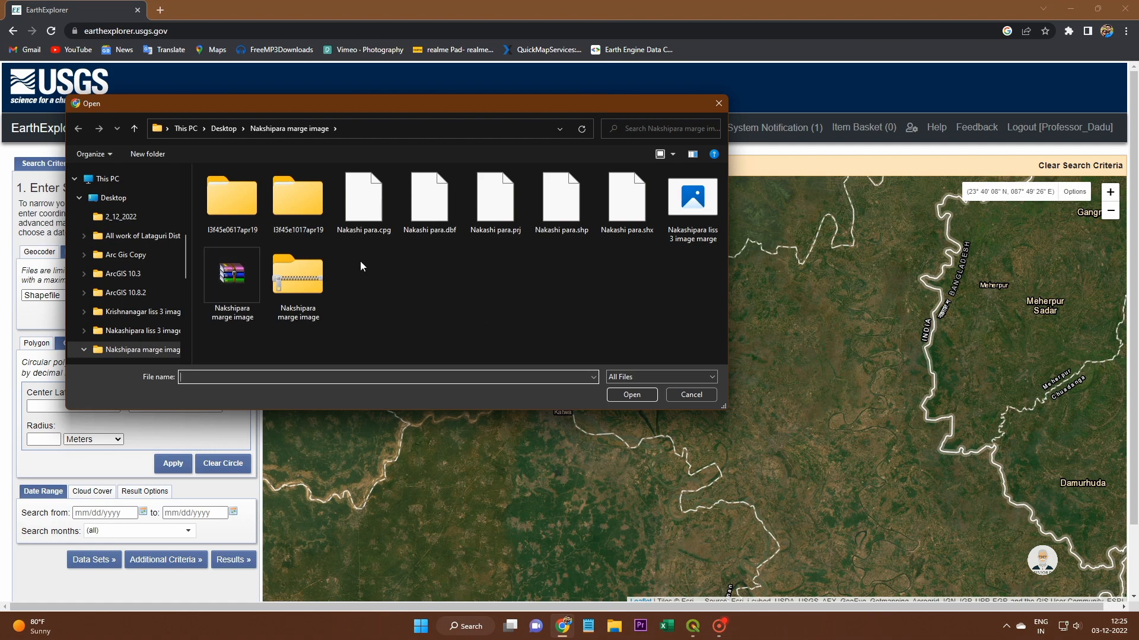
left_click(303, 285)
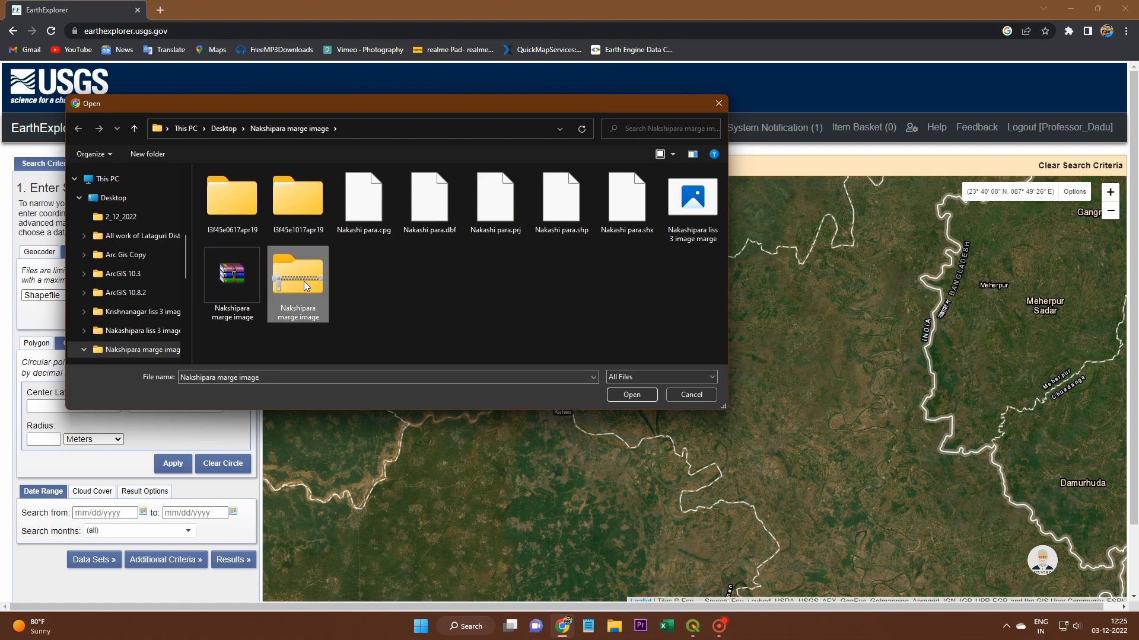
key("Delete")
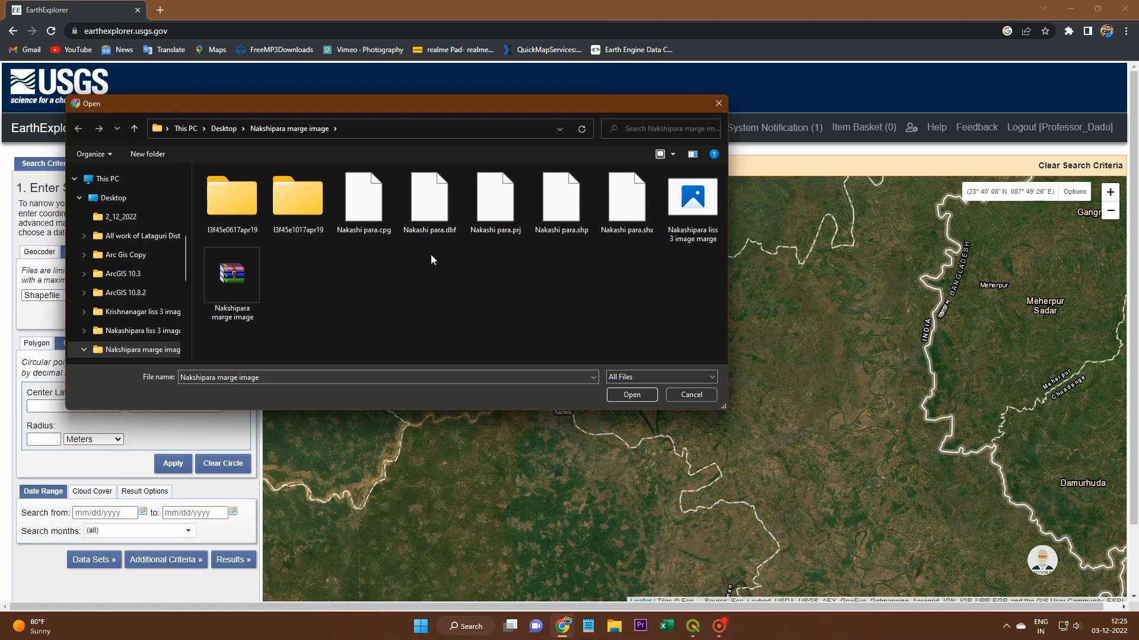
Compress the Nakashi para .dbf, .prj, .shp and .shx files into a ZIP-format archive named Nakshipara marge image.zip.
left_click_drag(428, 251, 627, 204)
right_click(554, 197)
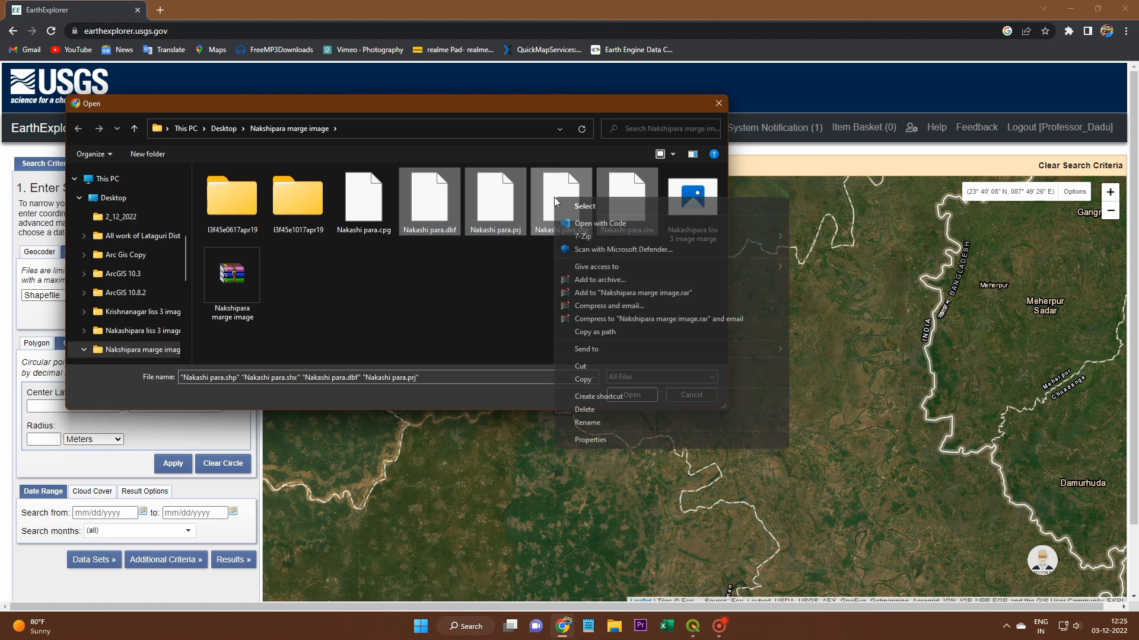
left_click(578, 281)
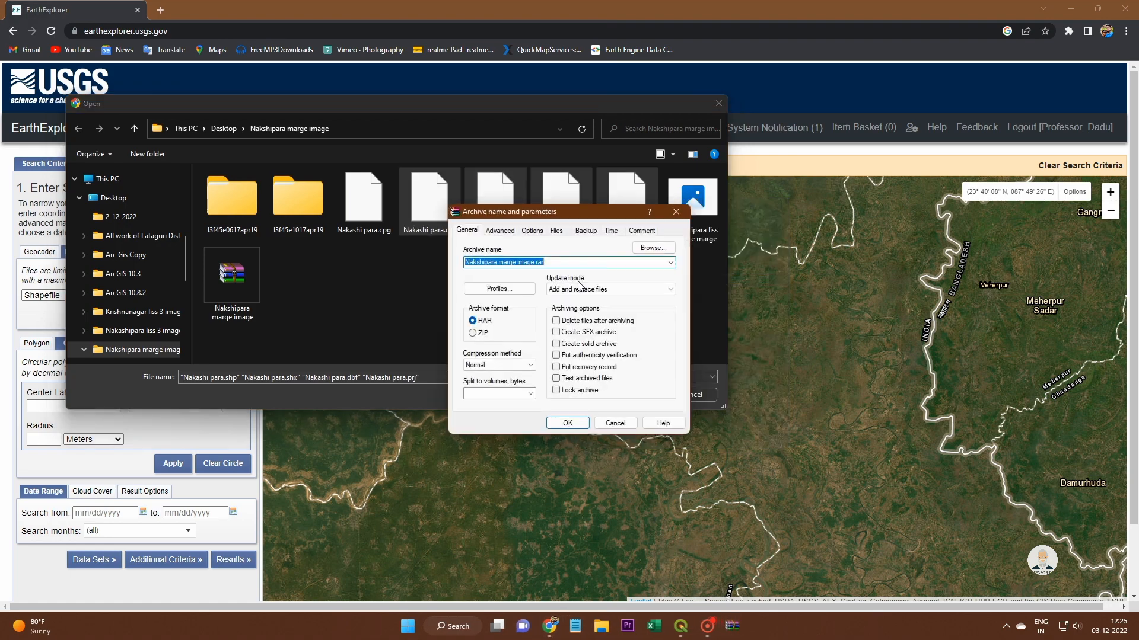
left_click(473, 333)
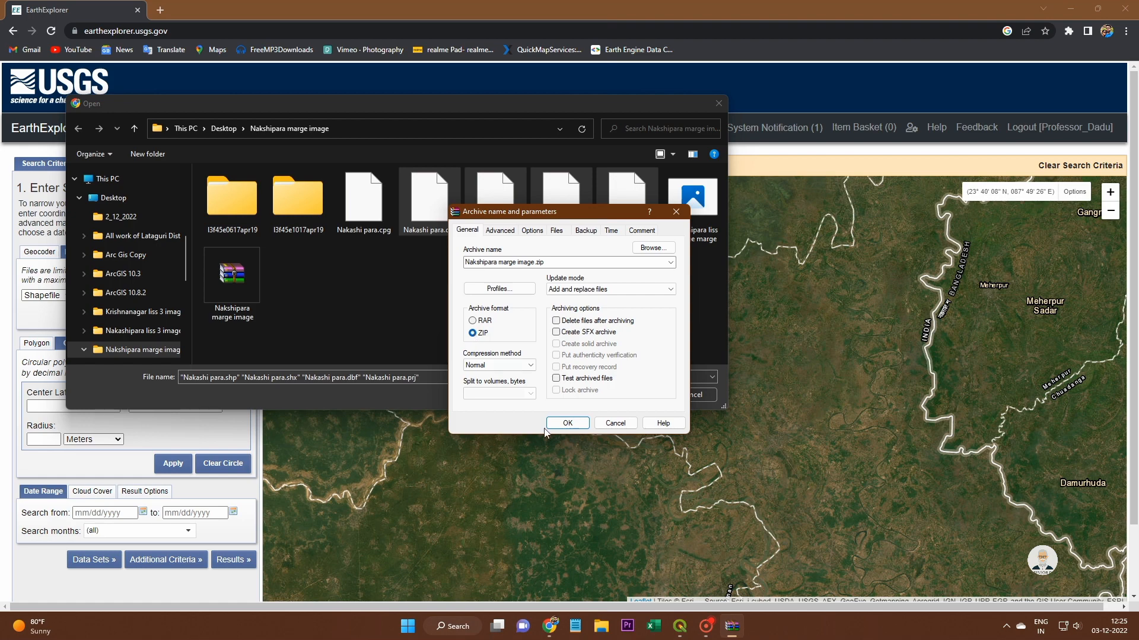
left_click(567, 423)
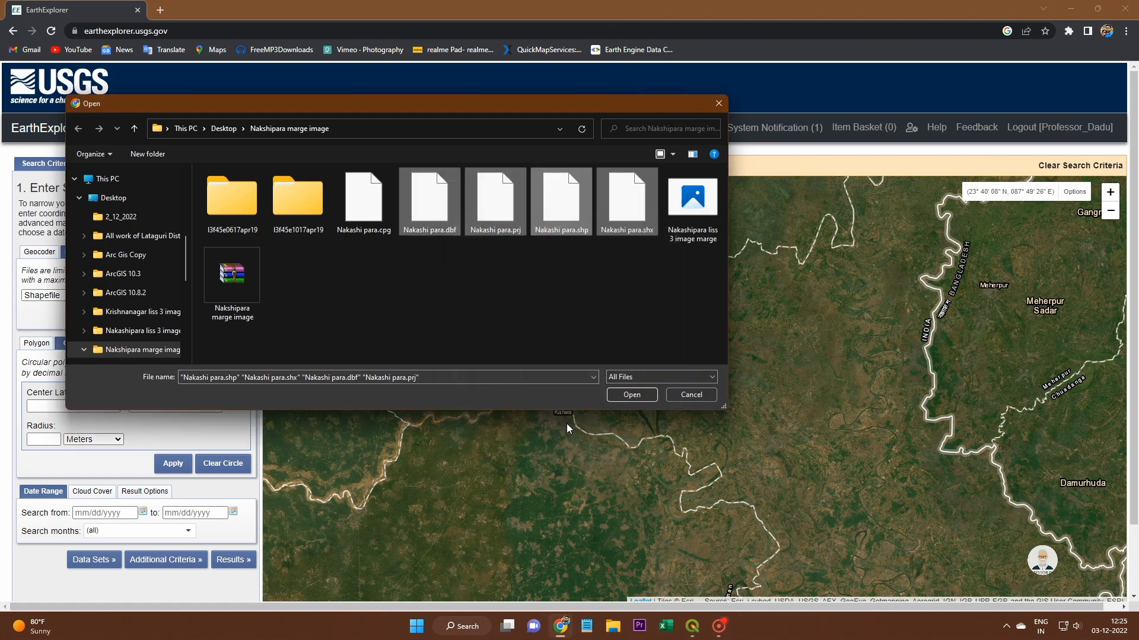
Upload Nakshipara marge image.zip as the search area boundary and dismiss the upload notice.
left_click(359, 302)
left_click(287, 278)
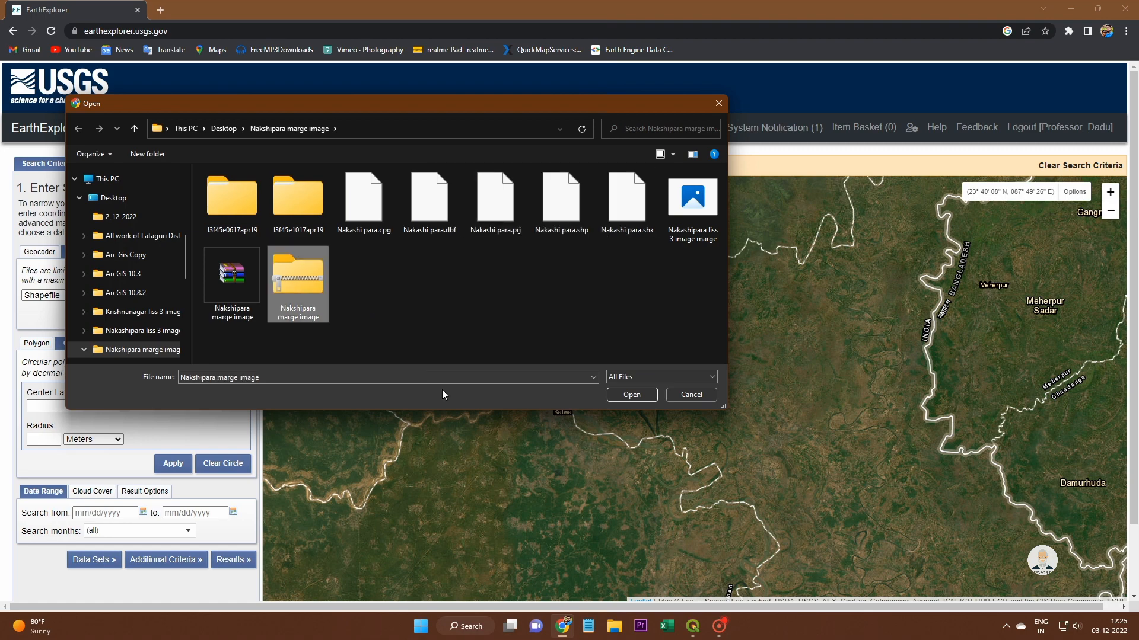
left_click(631, 395)
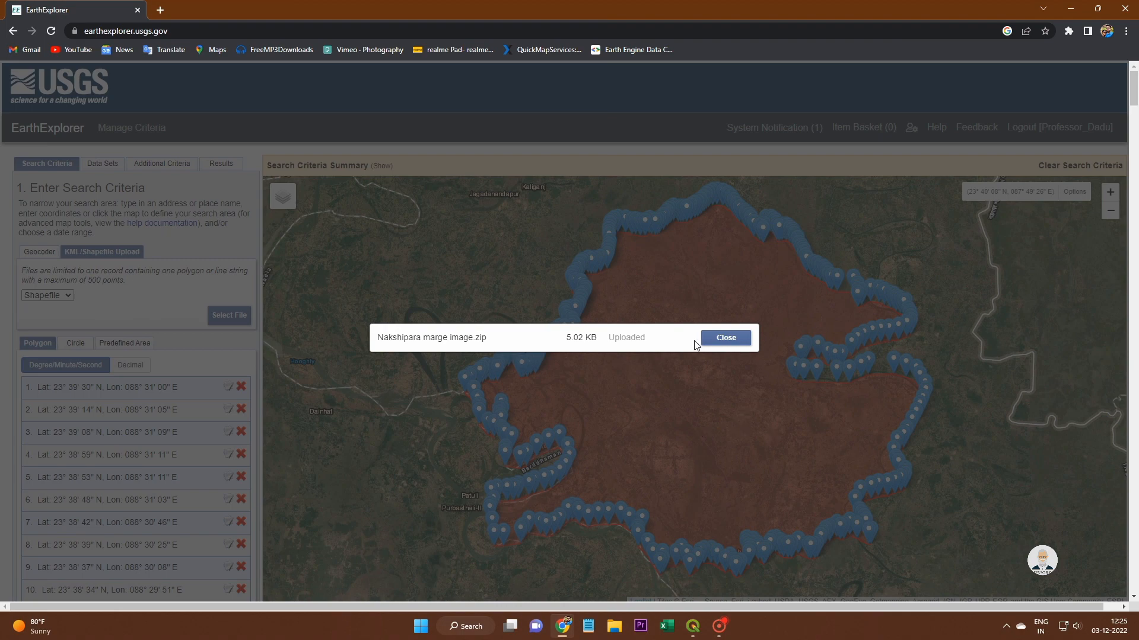
left_click(737, 347)
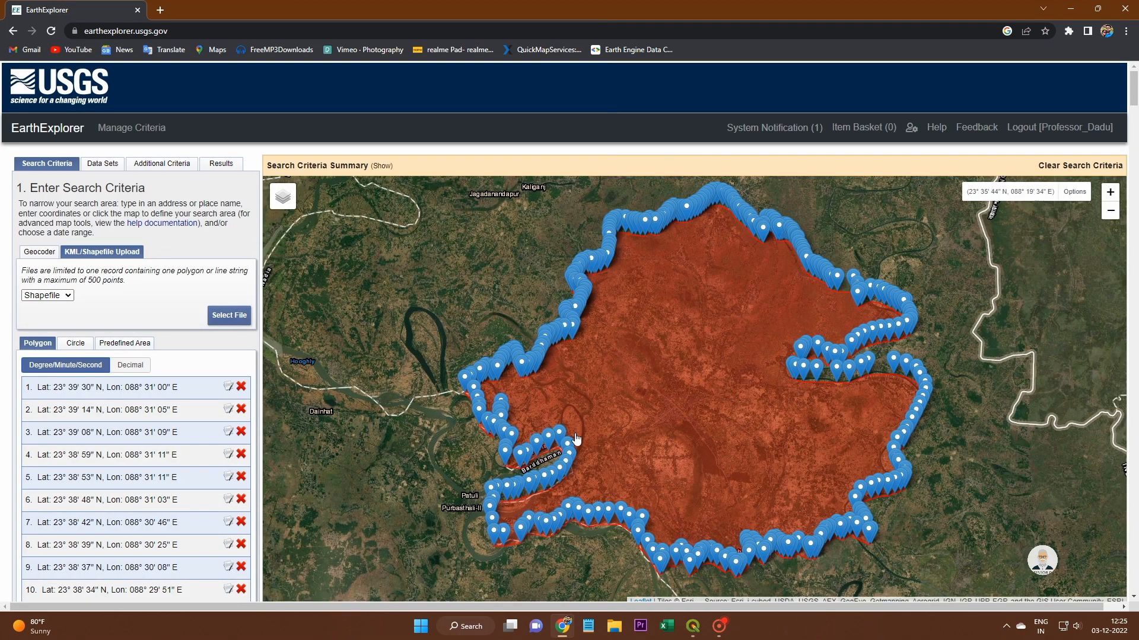
Examine the list of polygon coordinates loaded from the shapefile and return to the beginning of the page.
scroll(208, 343, "down", 7)
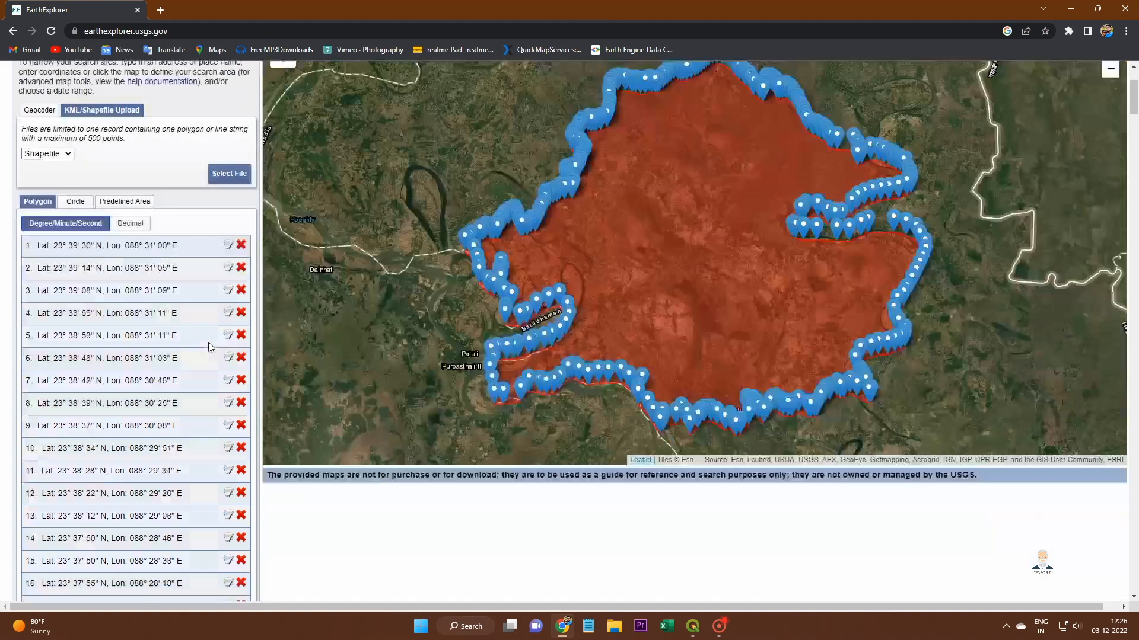
scroll(208, 340, "down", 20)
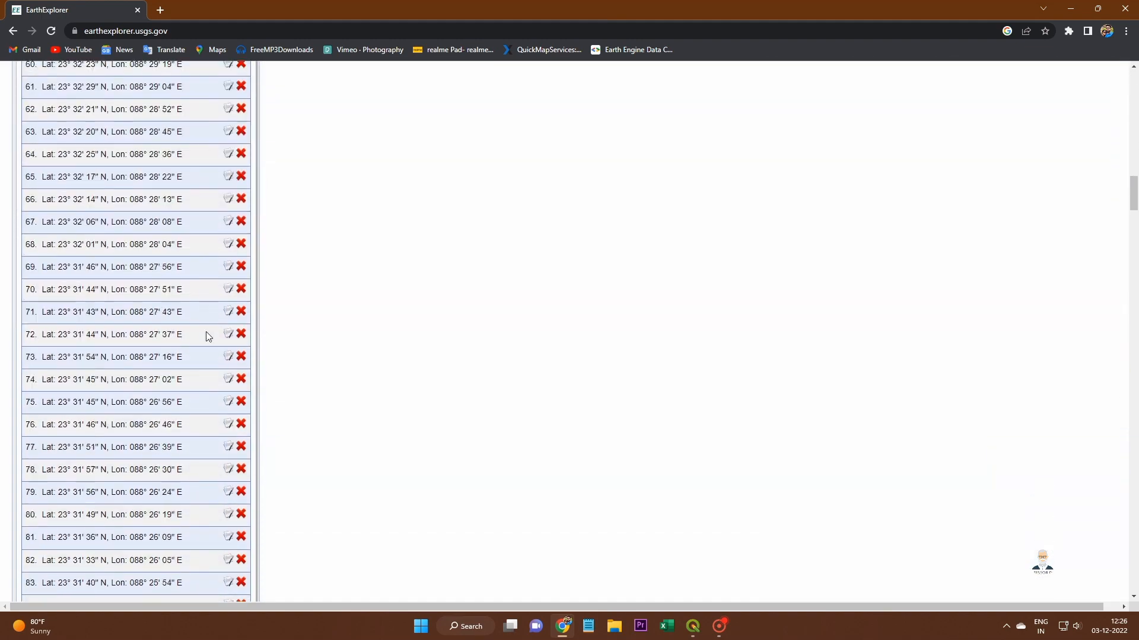
scroll(206, 331, "down", 20)
scroll(205, 321, "up", 17)
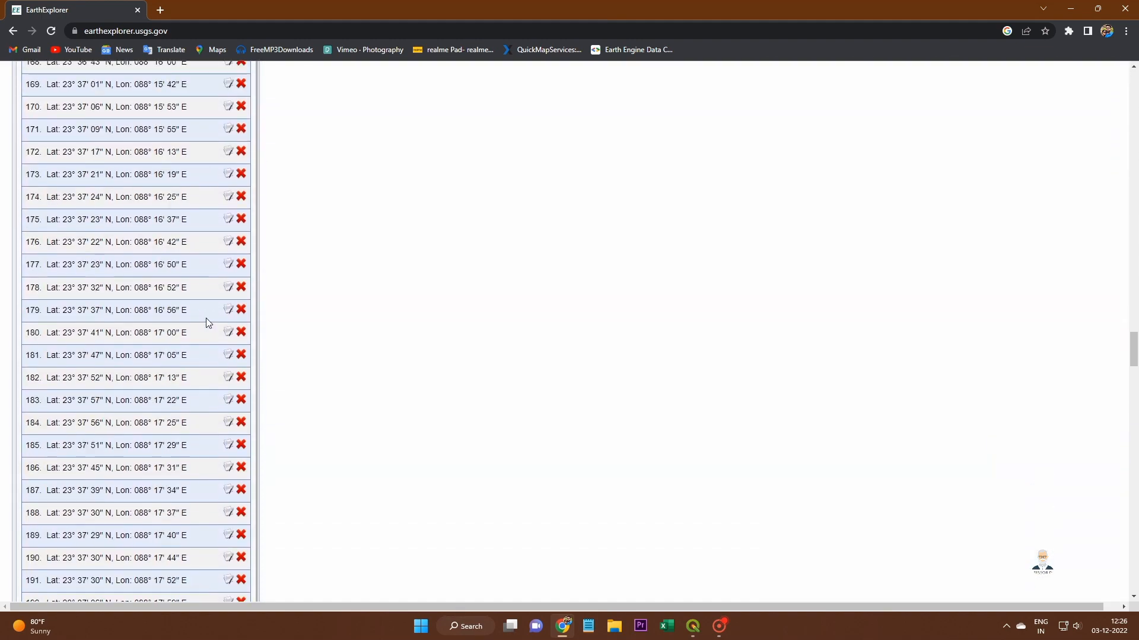
left_click_drag(1134, 307, 1134, 105)
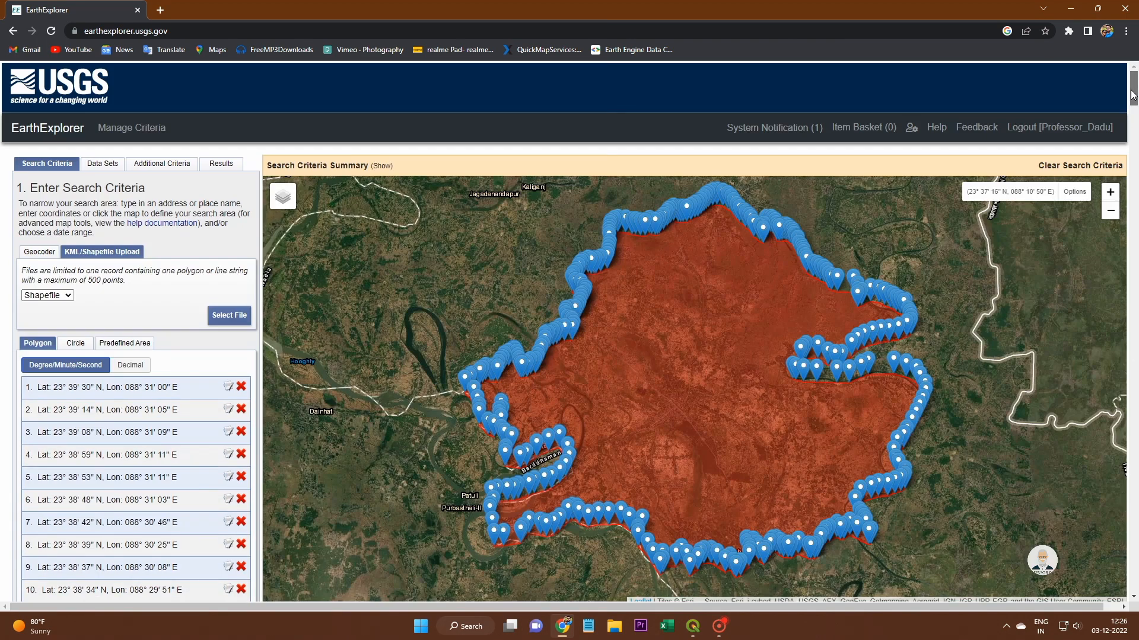
Select the Landsat 8-9 OLI/TIRS C2 L1 data set under Landsat Collection 2 Level-1 and run the scene search.
left_click(98, 169)
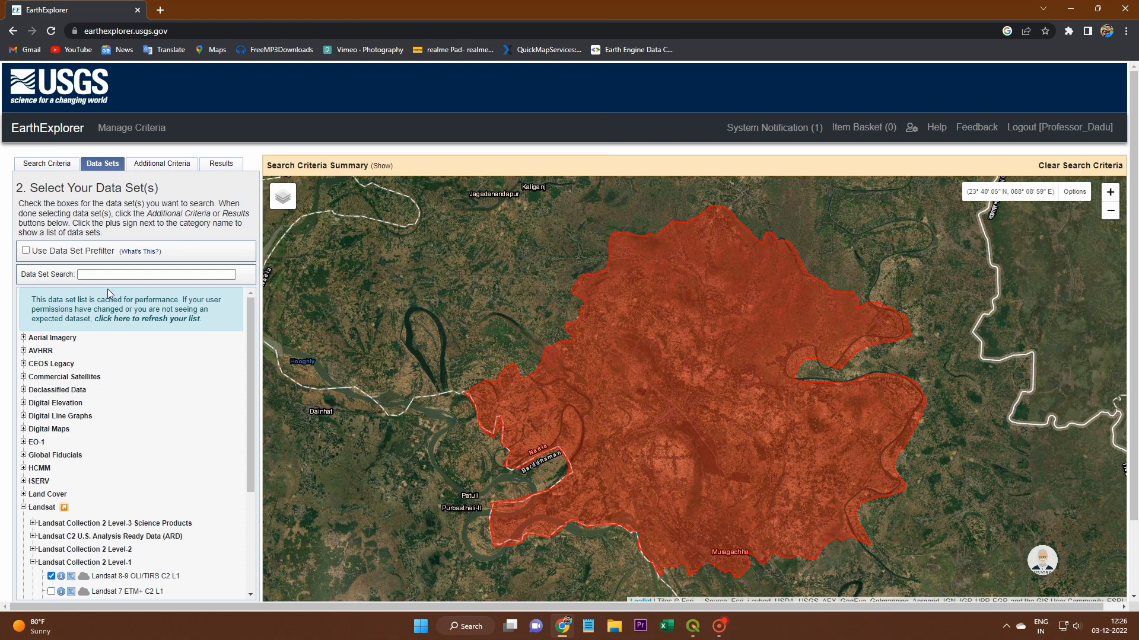
left_click(24, 508)
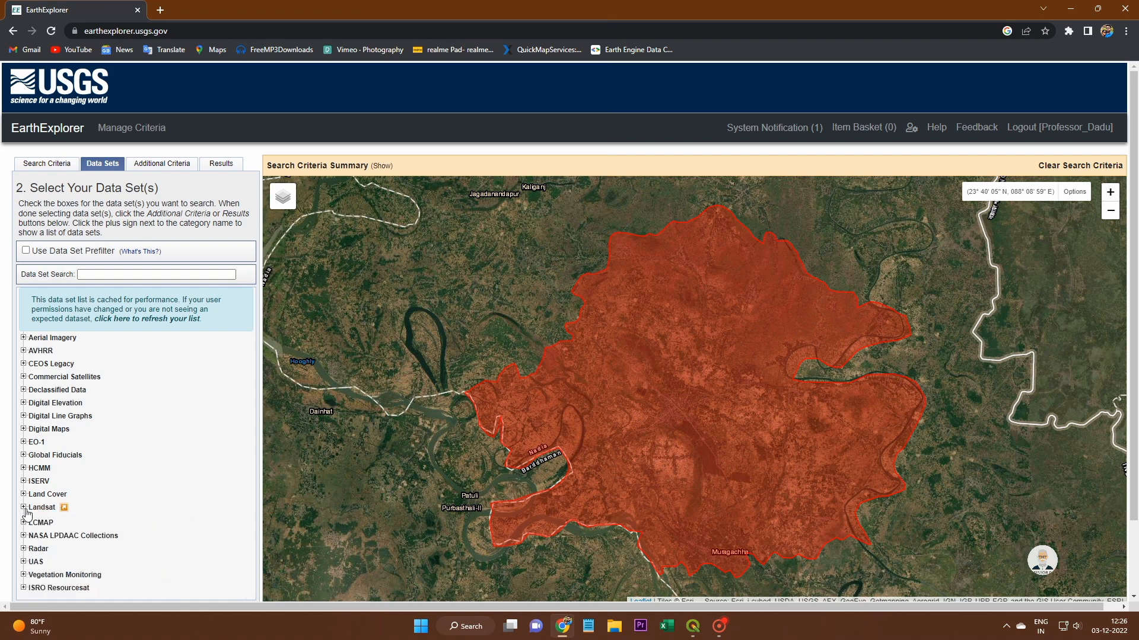
left_click(24, 508)
scroll(27, 511, "down", 1)
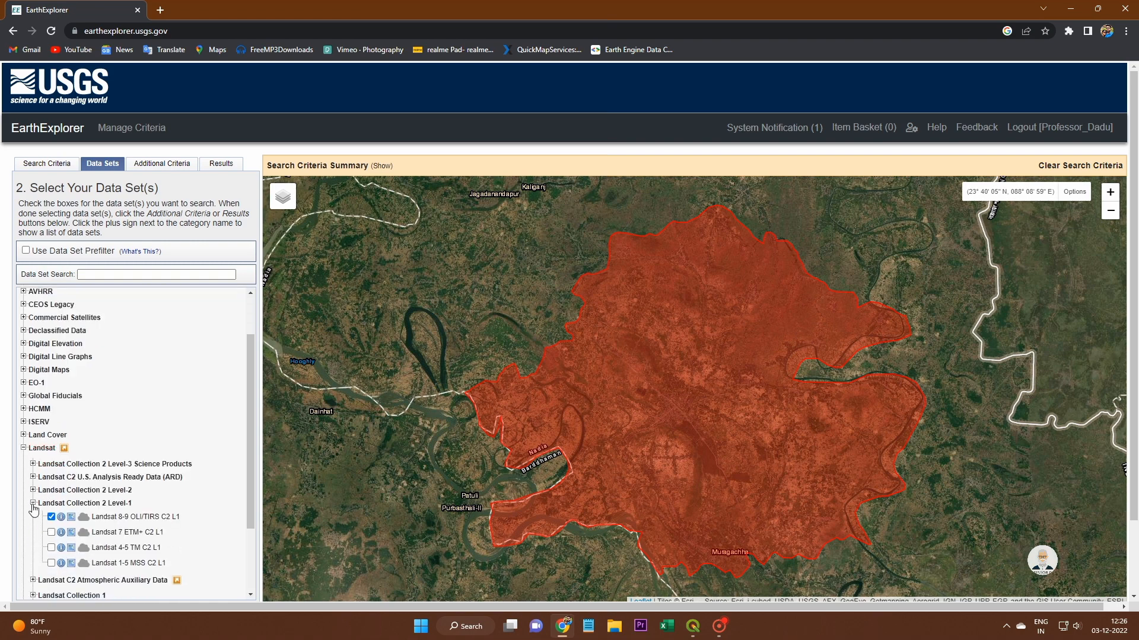
left_click(33, 503)
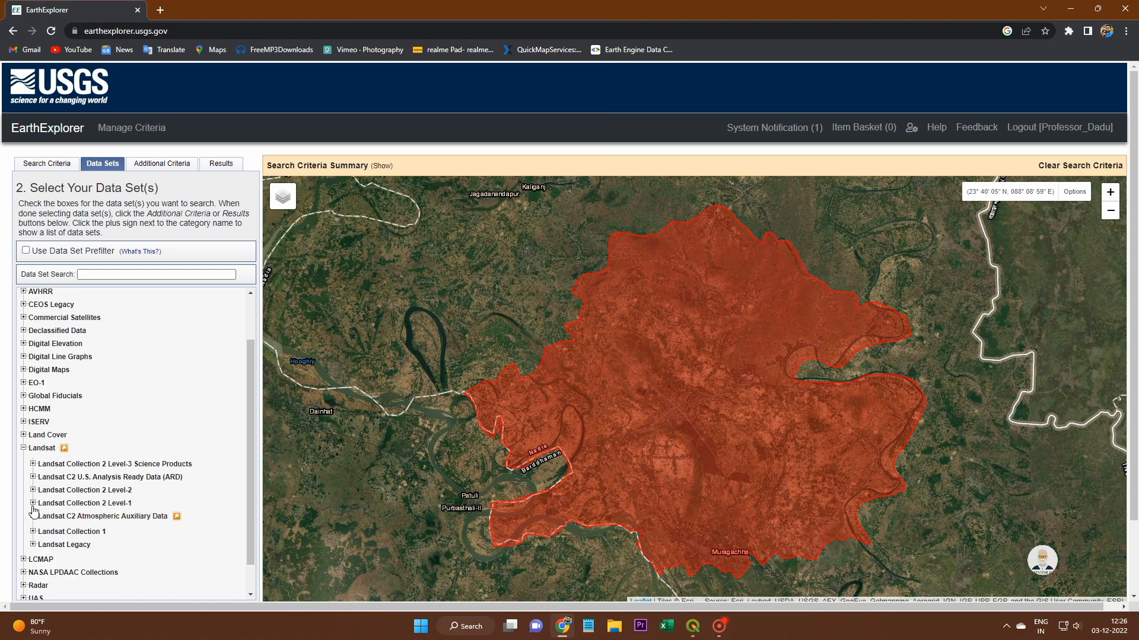
left_click(33, 503)
left_click(51, 518)
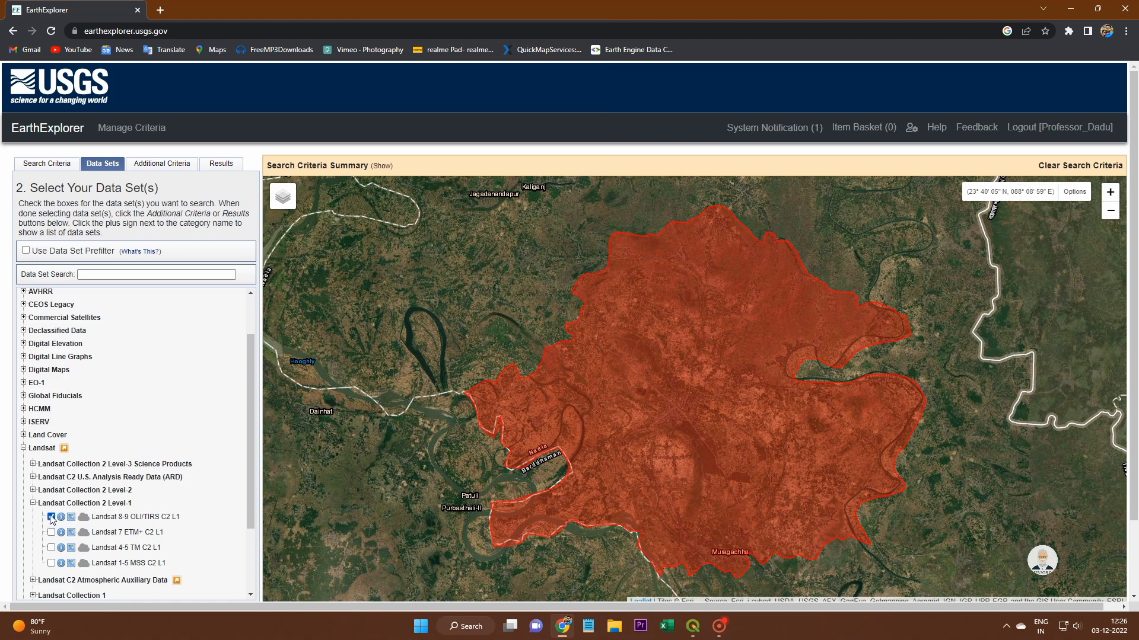
left_click(51, 517)
left_click(51, 517)
scroll(115, 509, "down", 2)
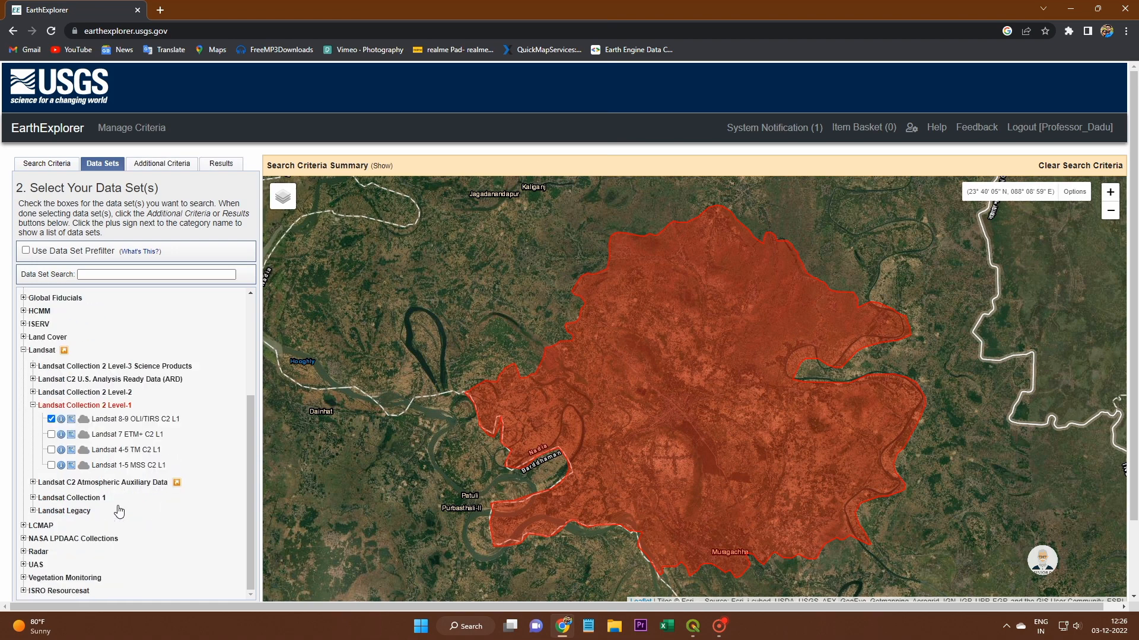
scroll(245, 411, "down", 1)
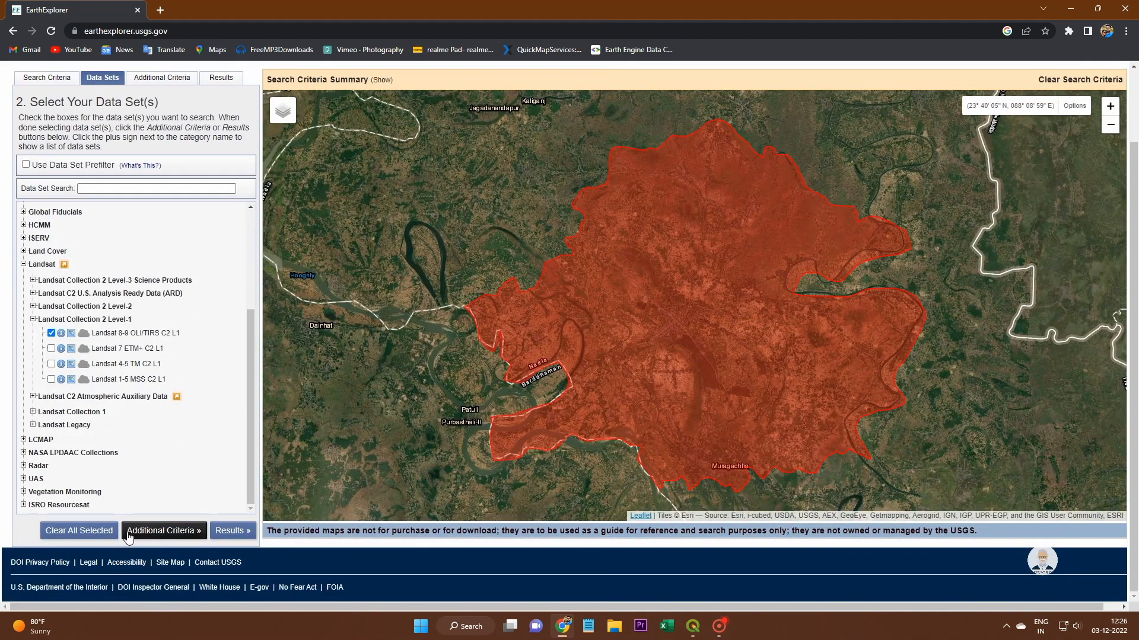
left_click(231, 532)
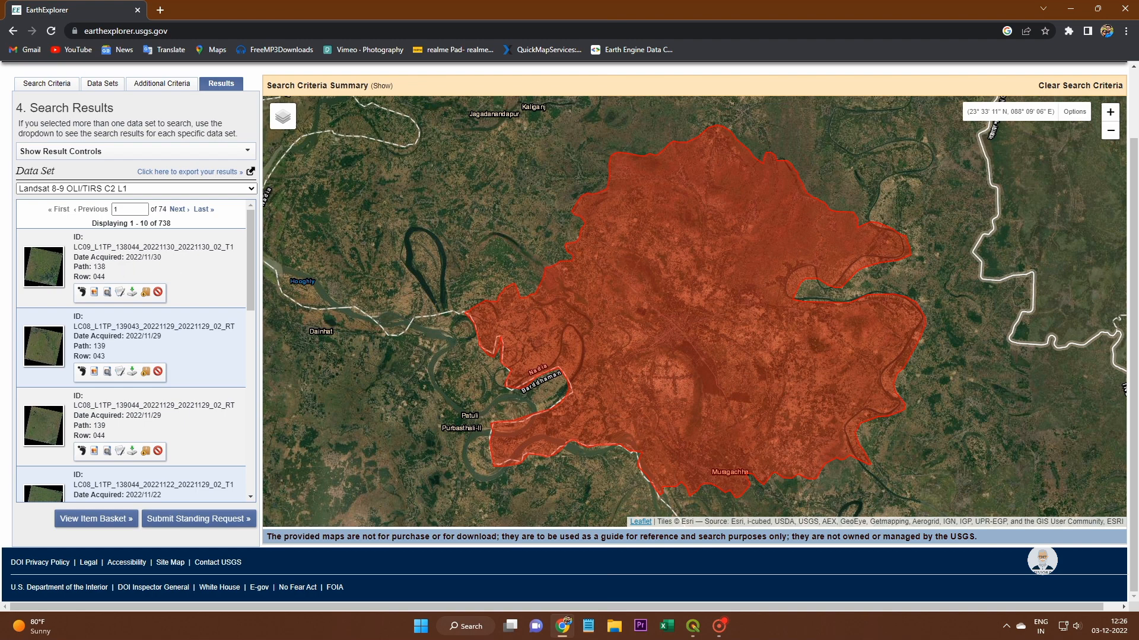
Show the footprints of the first four scenes in the search results to compare their coverage of the search area.
left_click(82, 293)
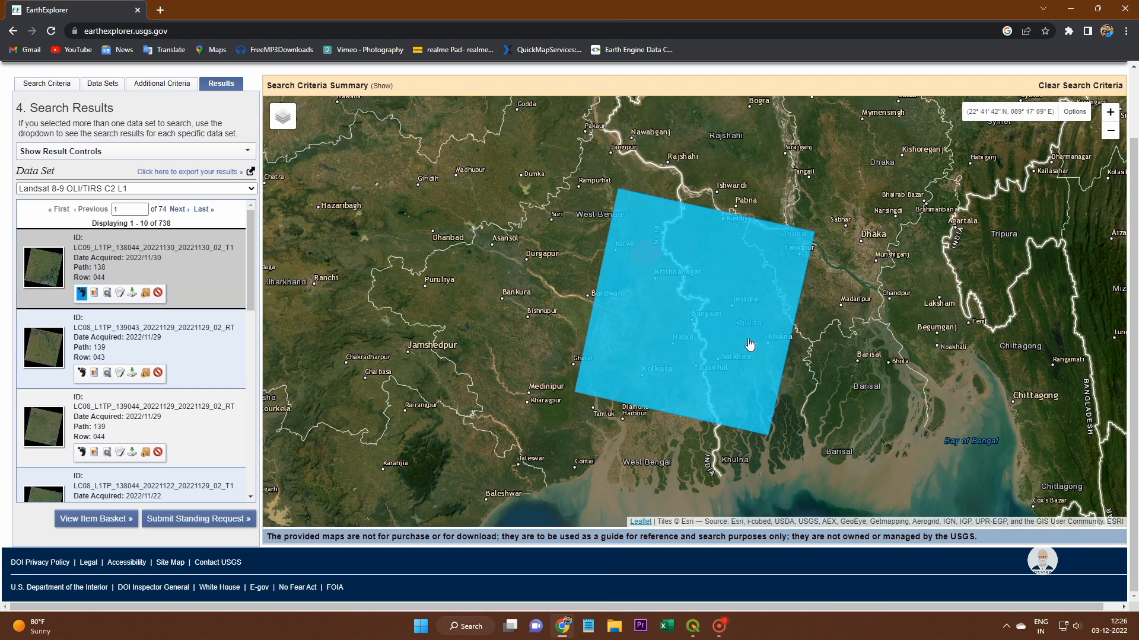
left_click(81, 372)
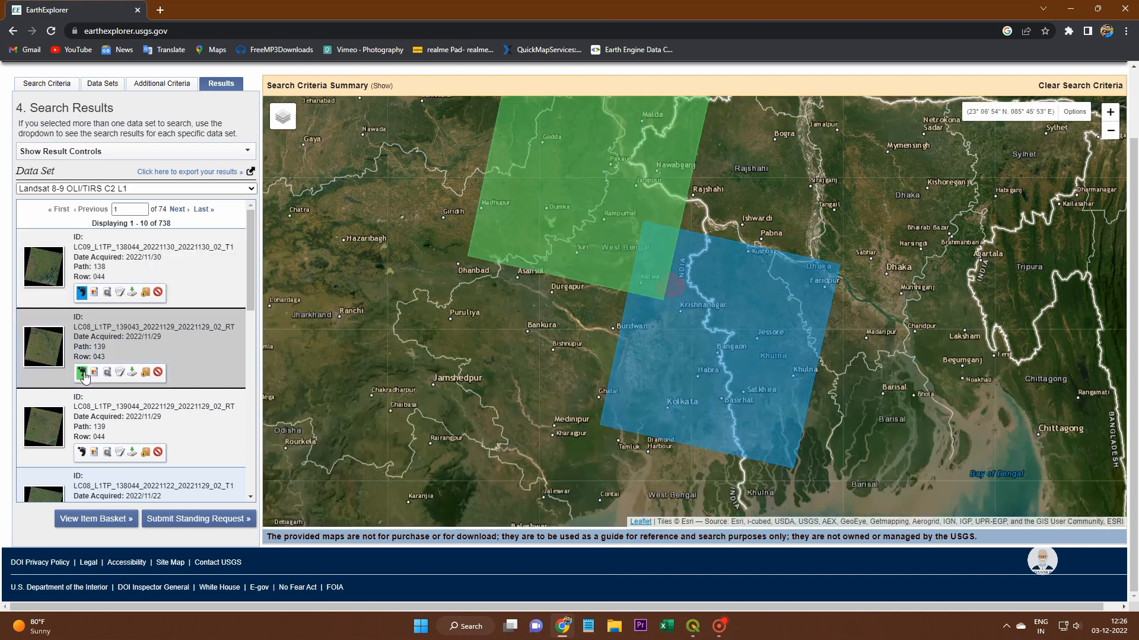
left_click(81, 452)
scroll(81, 458, "down", 2)
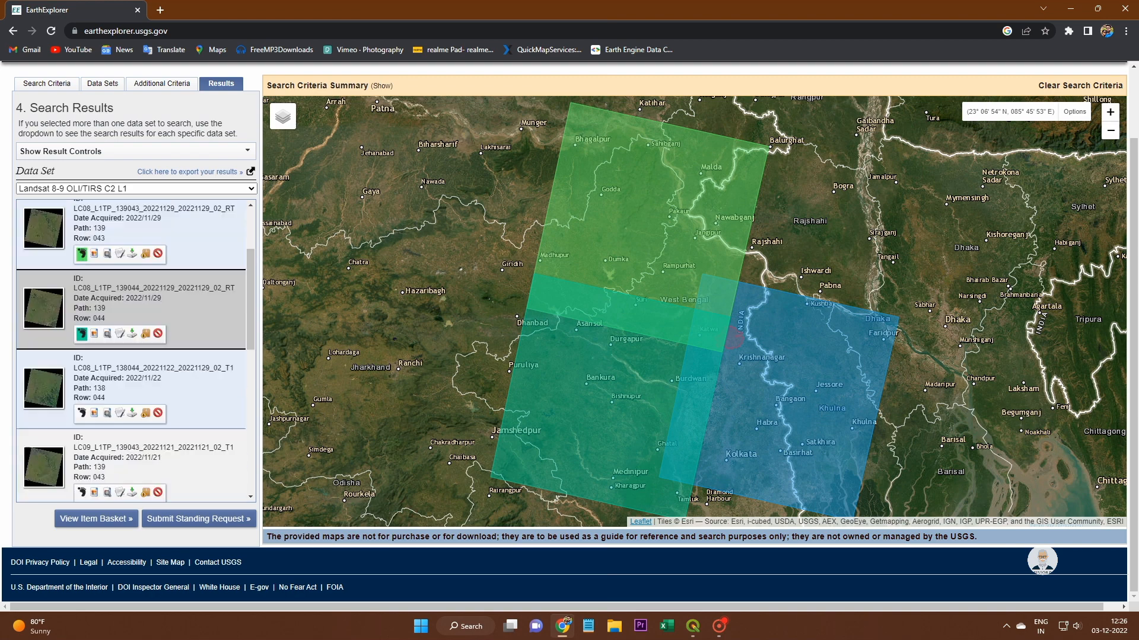
left_click(82, 412)
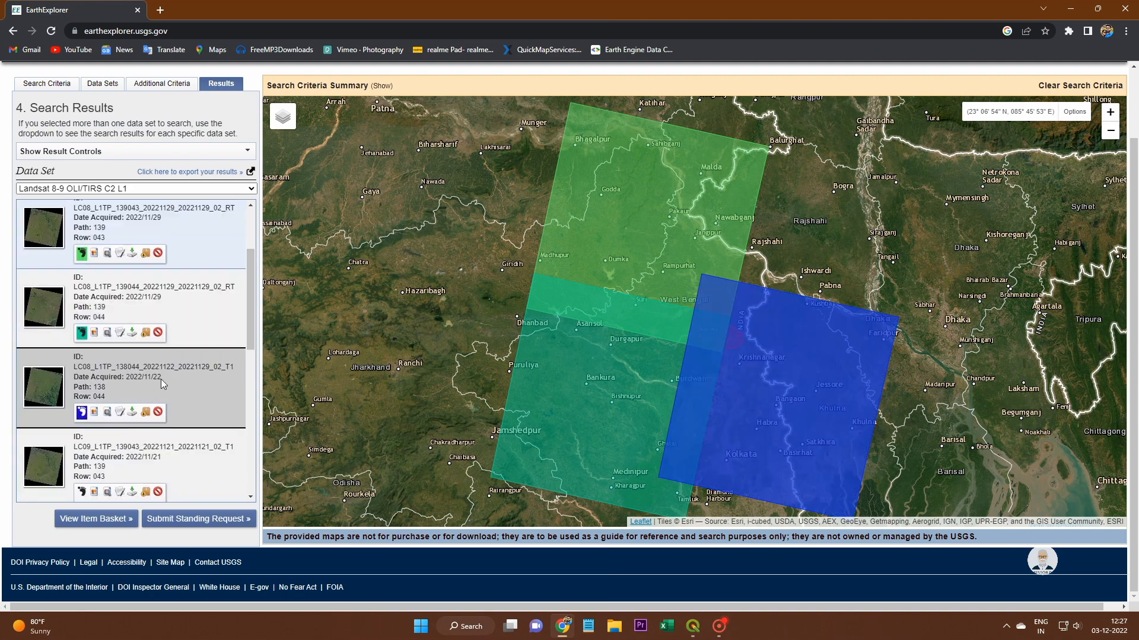
Hide the four scene footprints and recheck the coverage of the first scene, path 138 row 044, acquired 2022/11/30.
left_click(81, 412)
left_click(82, 333)
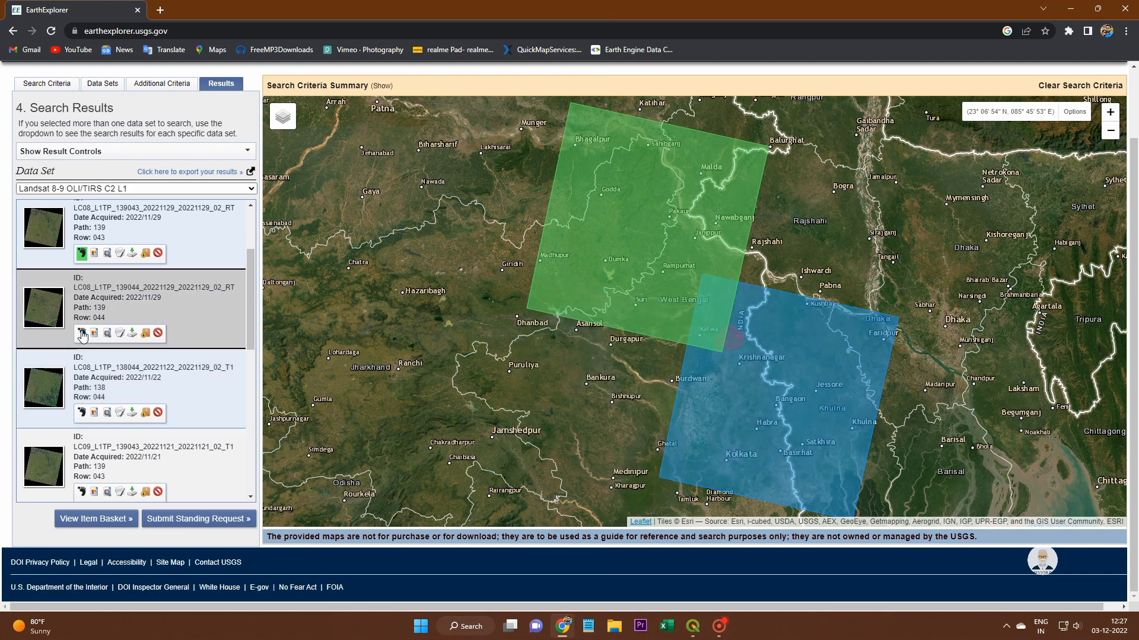
left_click(82, 254)
scroll(82, 273, "up", 2)
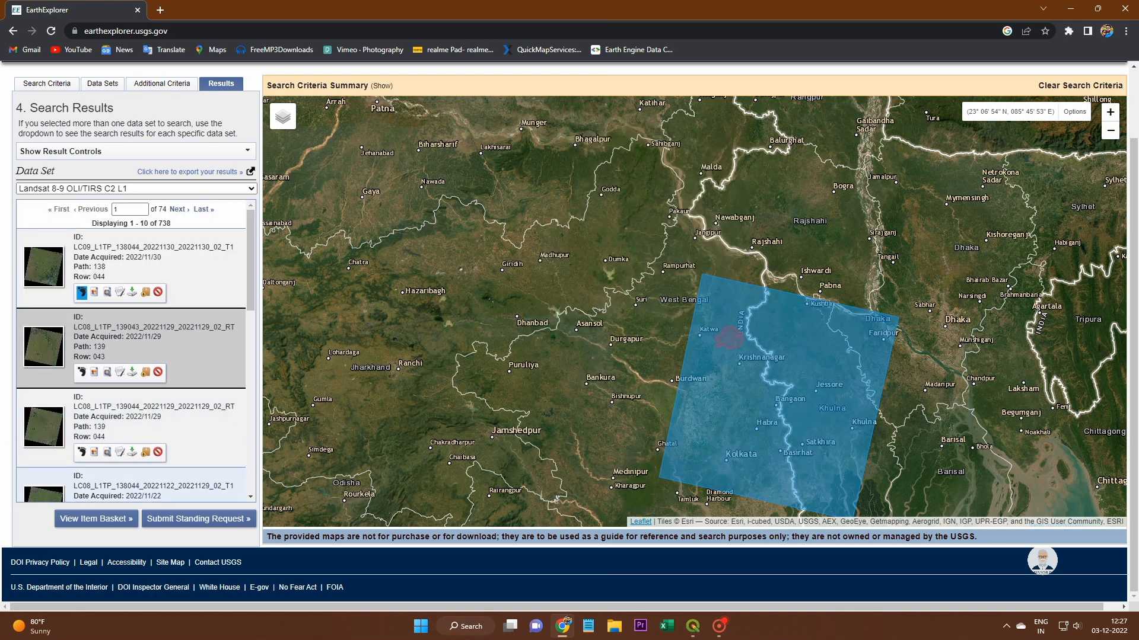
left_click(81, 293)
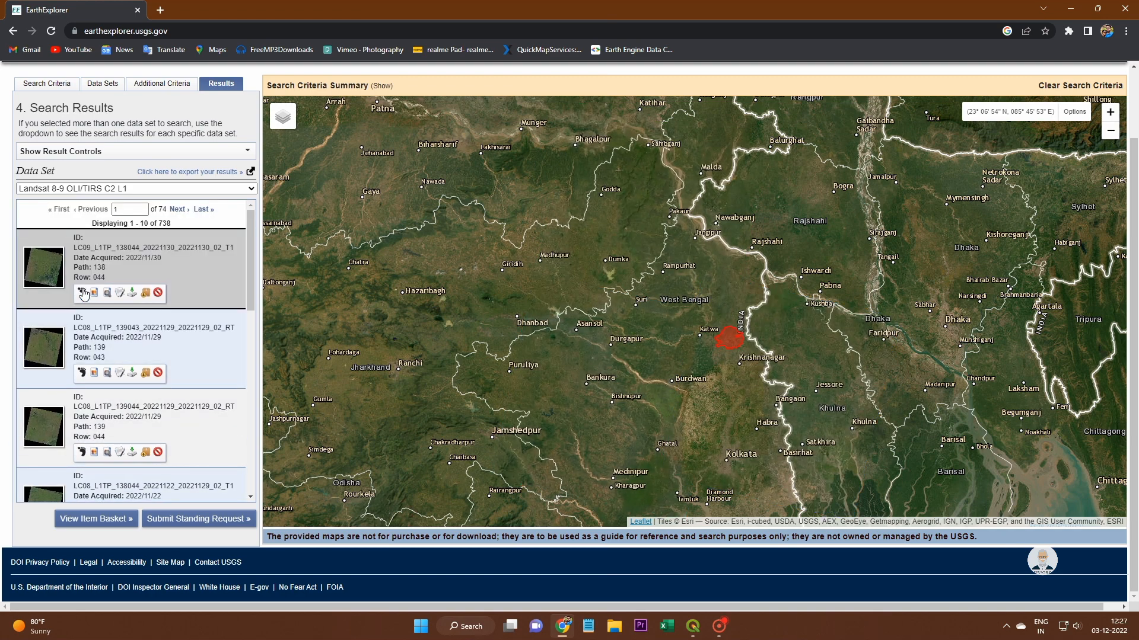
left_click(82, 292)
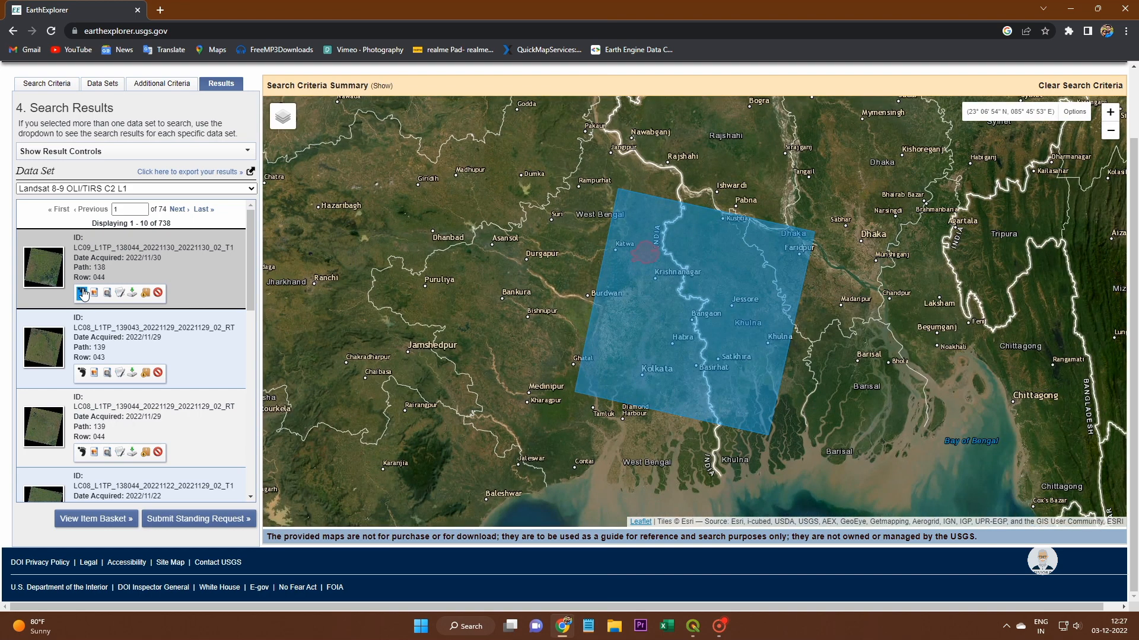
left_click(82, 293)
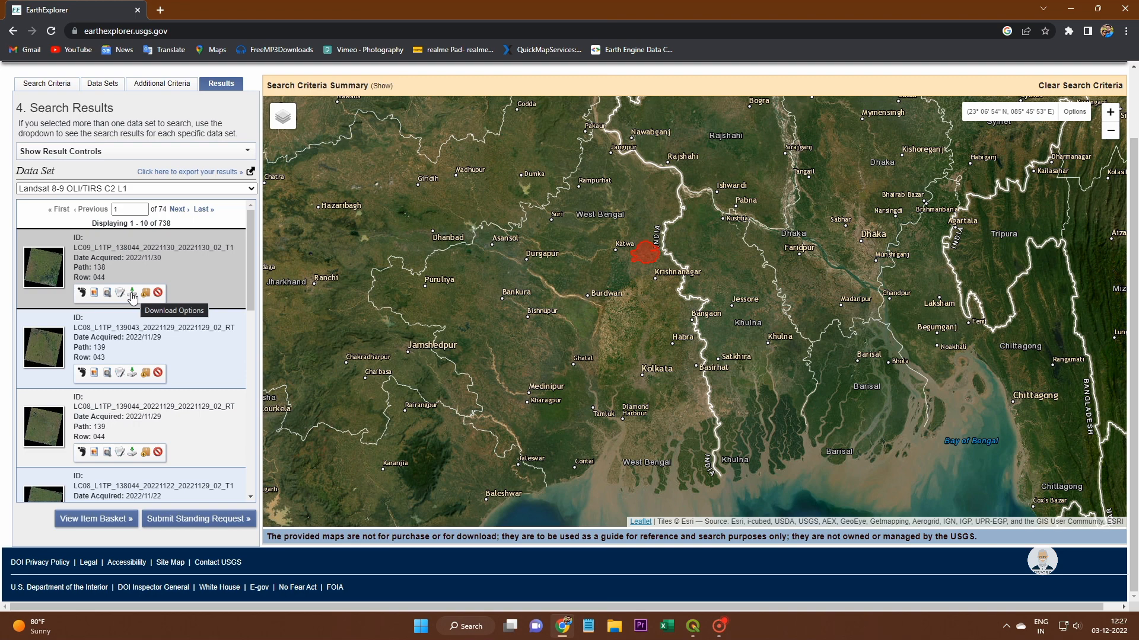
Download the full Landsat Collection 2 Level-1 Product Bundle of scene LC09_L1TP_138044_20221130_20221130_02_T1 and close the download options.
left_click(132, 294)
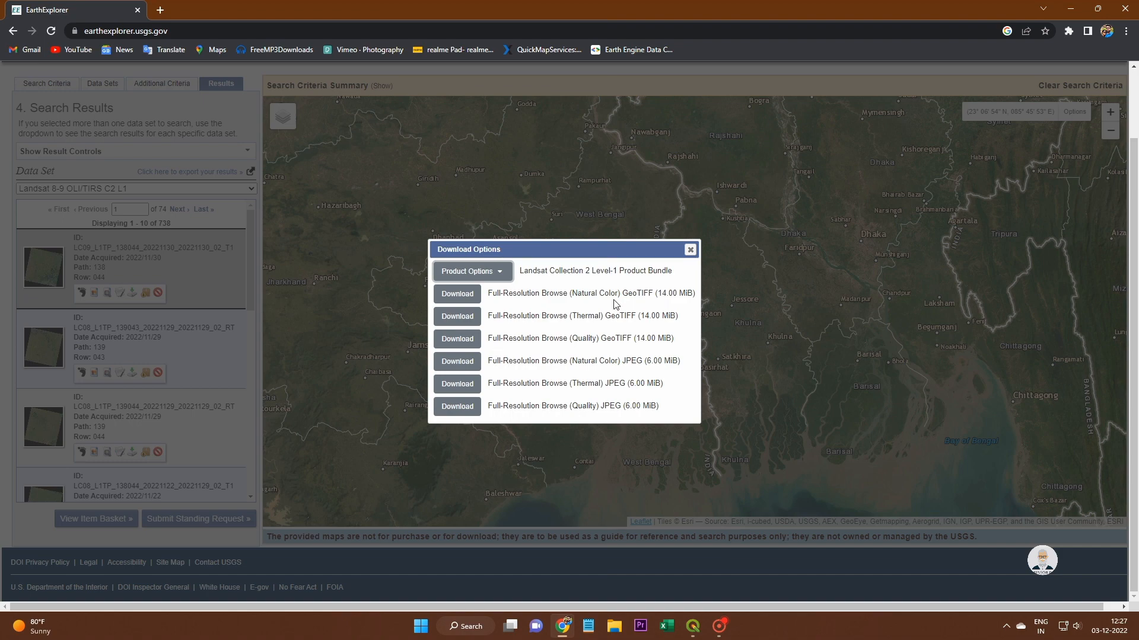
left_click(486, 272)
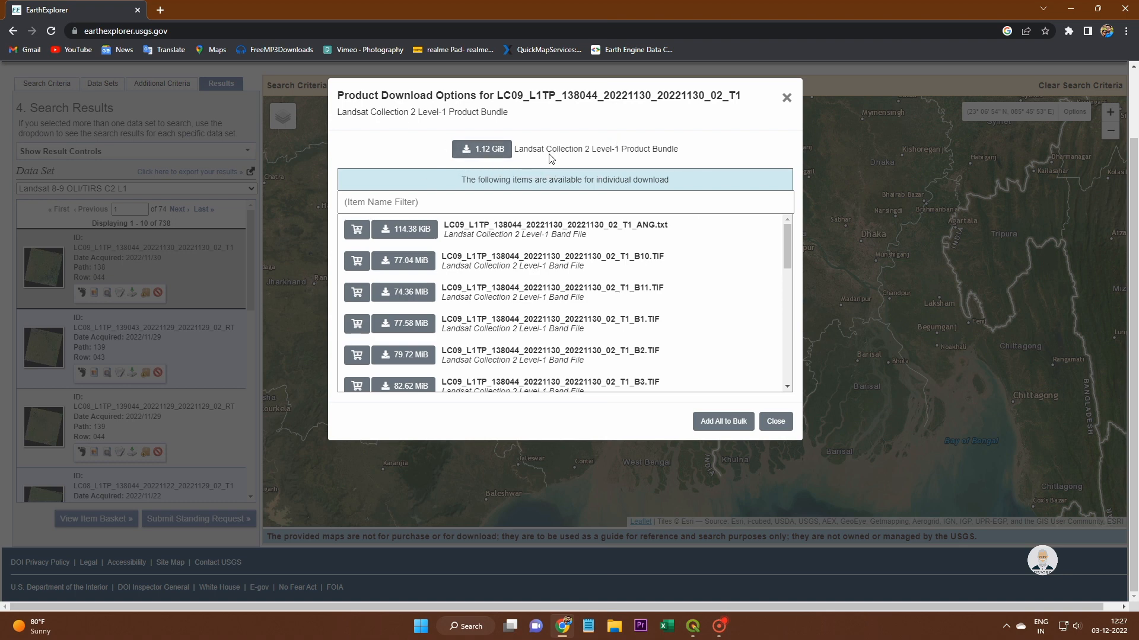
left_click(492, 155)
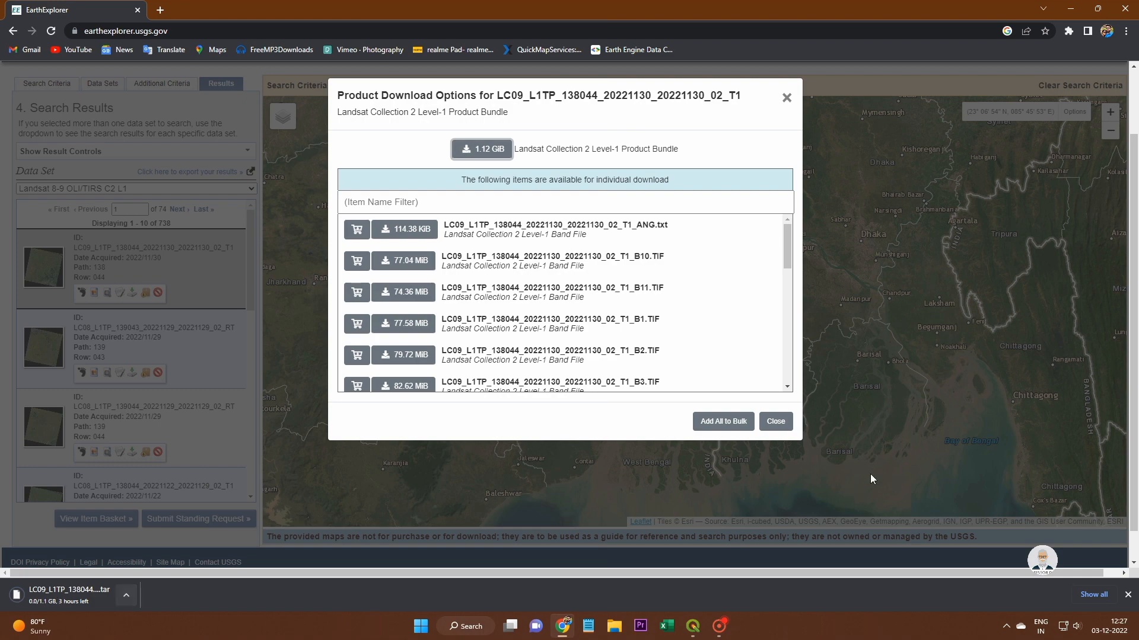
left_click(776, 422)
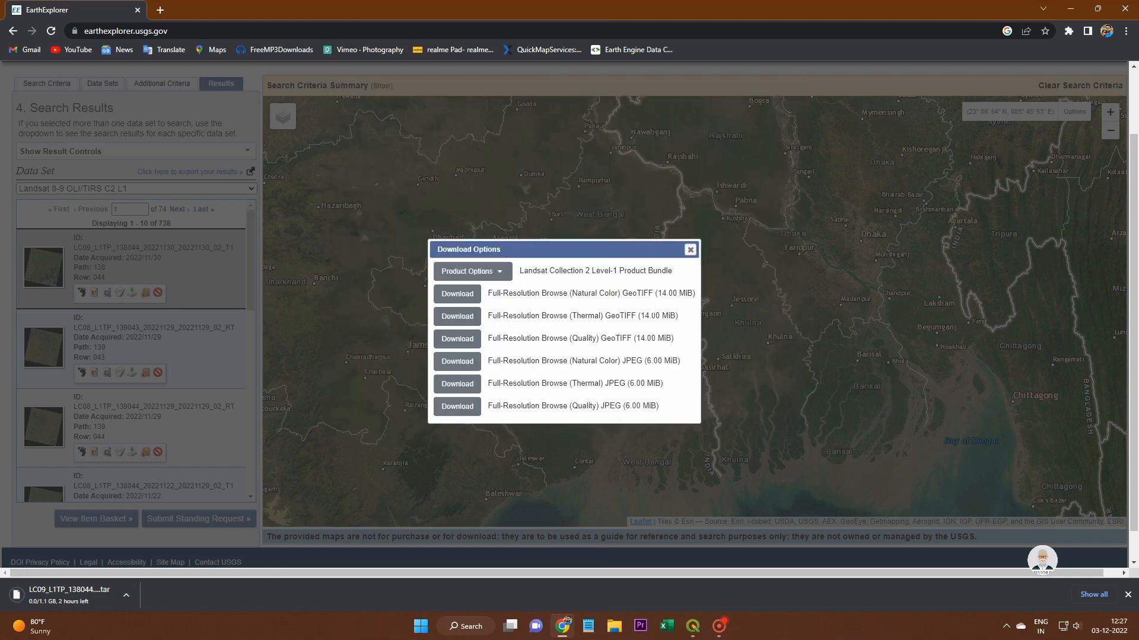
left_click(691, 248)
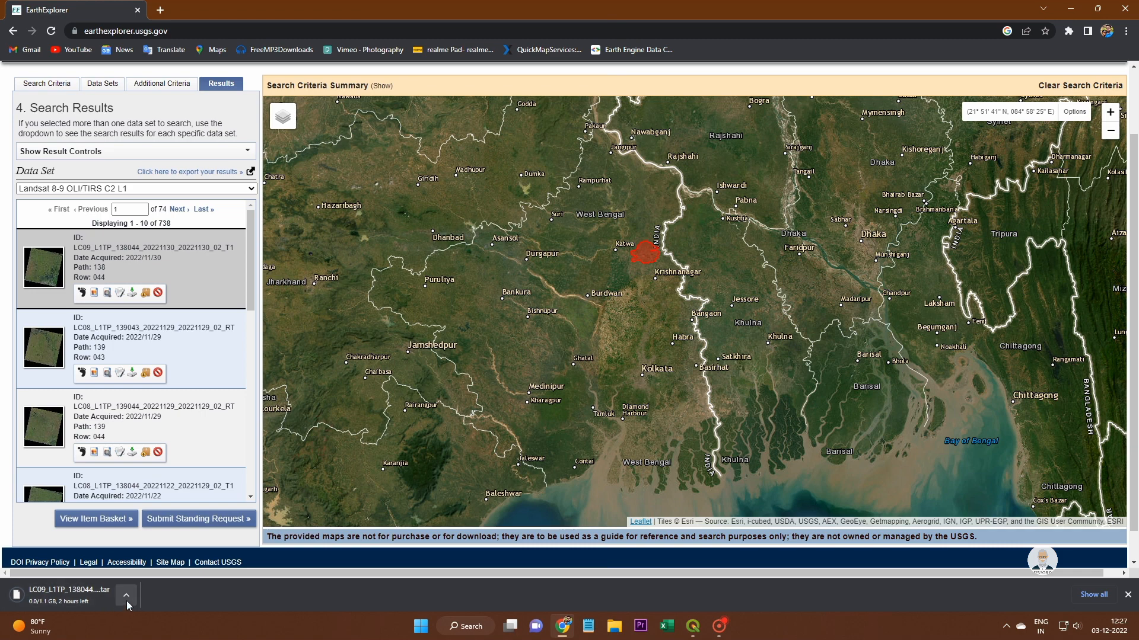
left_click(722, 628)
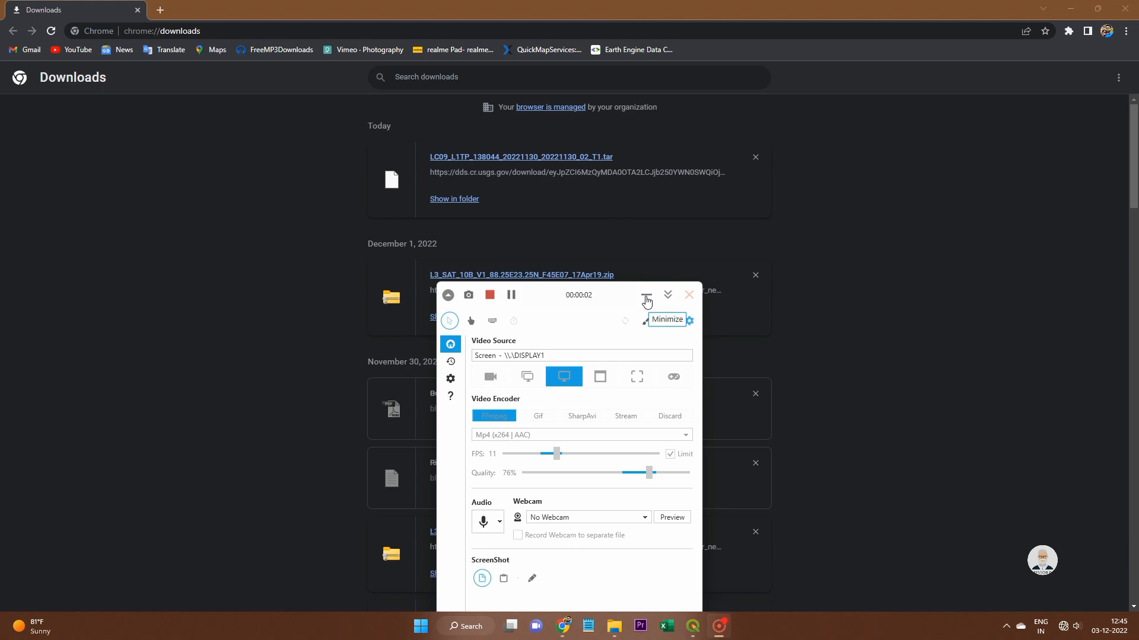
left_click(646, 300)
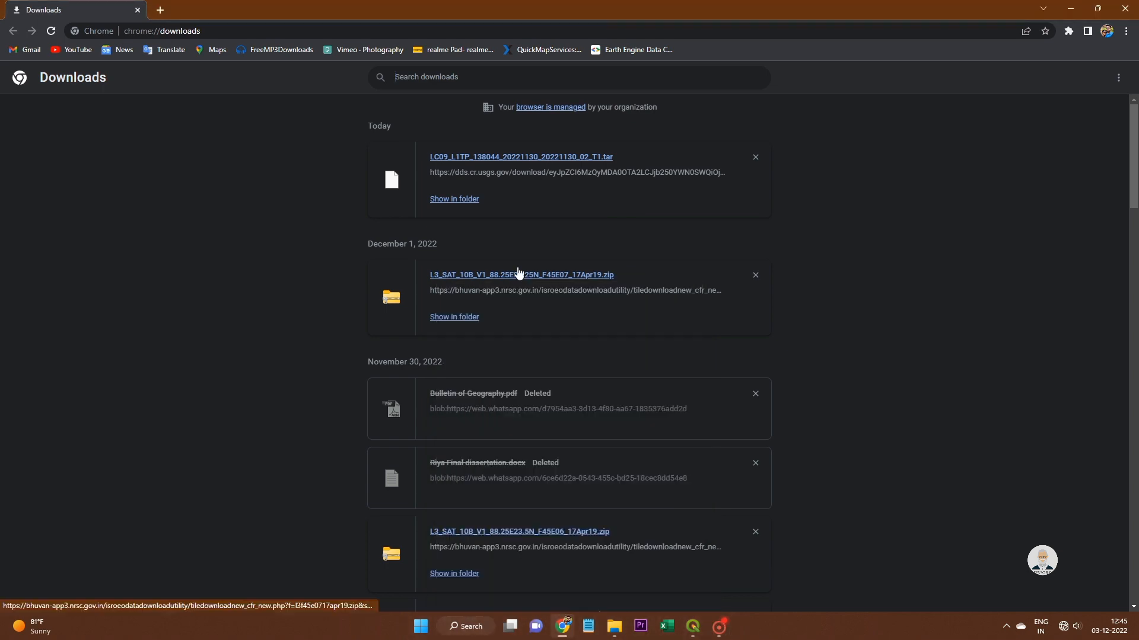
Move the downloaded LC09_L1TP_138044_20221130_20221130_02_T1.tar file from Downloads to the Nakashipara RaSter folder inside Nakashipara Landsat on the Desktop.
left_click(453, 199)
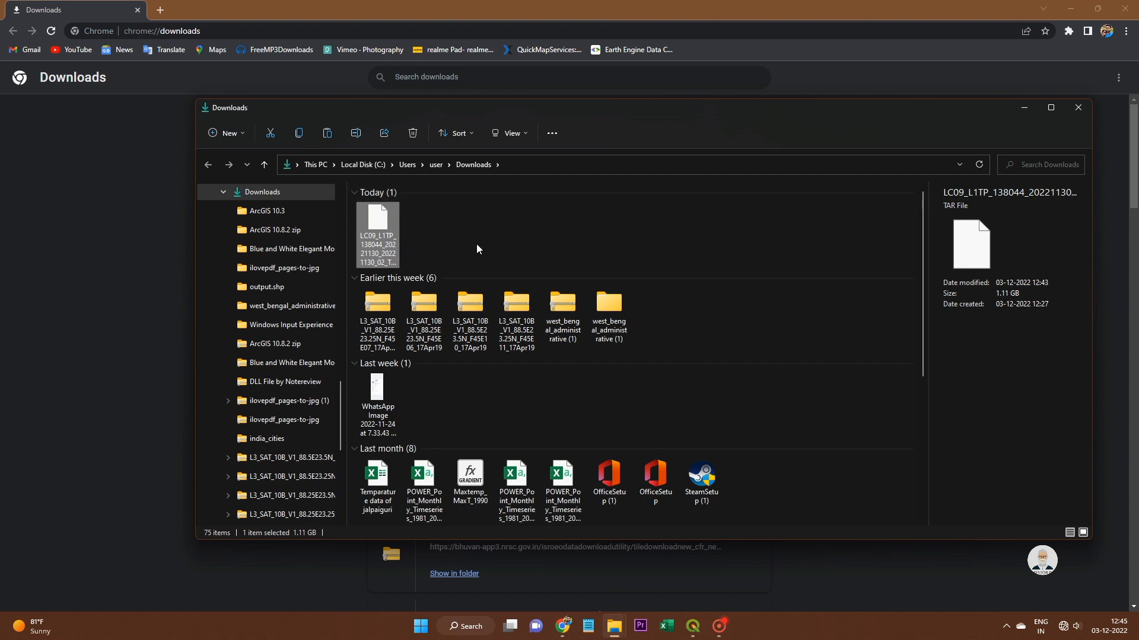
left_click_drag(476, 244, 380, 235)
scroll(249, 237, "up", 5)
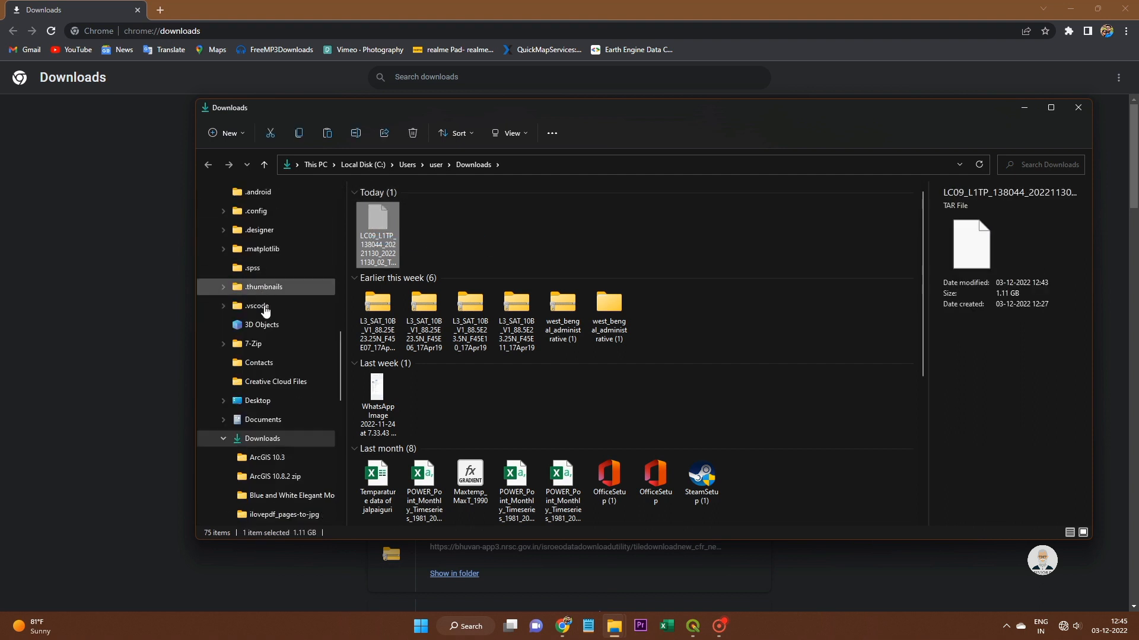
scroll(265, 315, "down", 10)
scroll(266, 305, "up", 2)
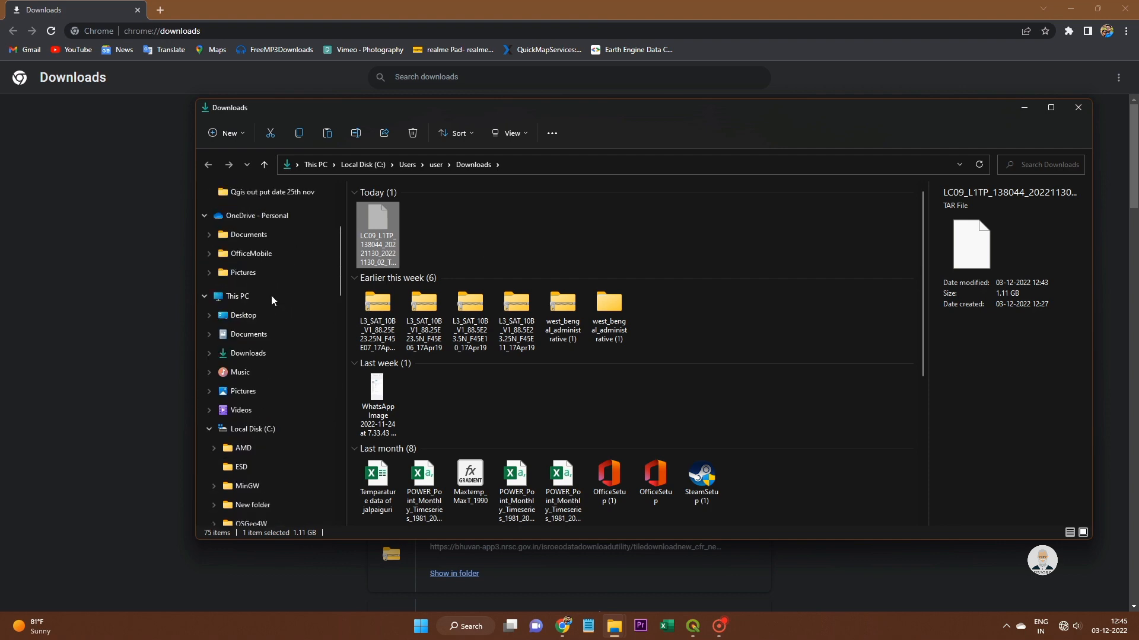
left_click(272, 295)
left_click(265, 315)
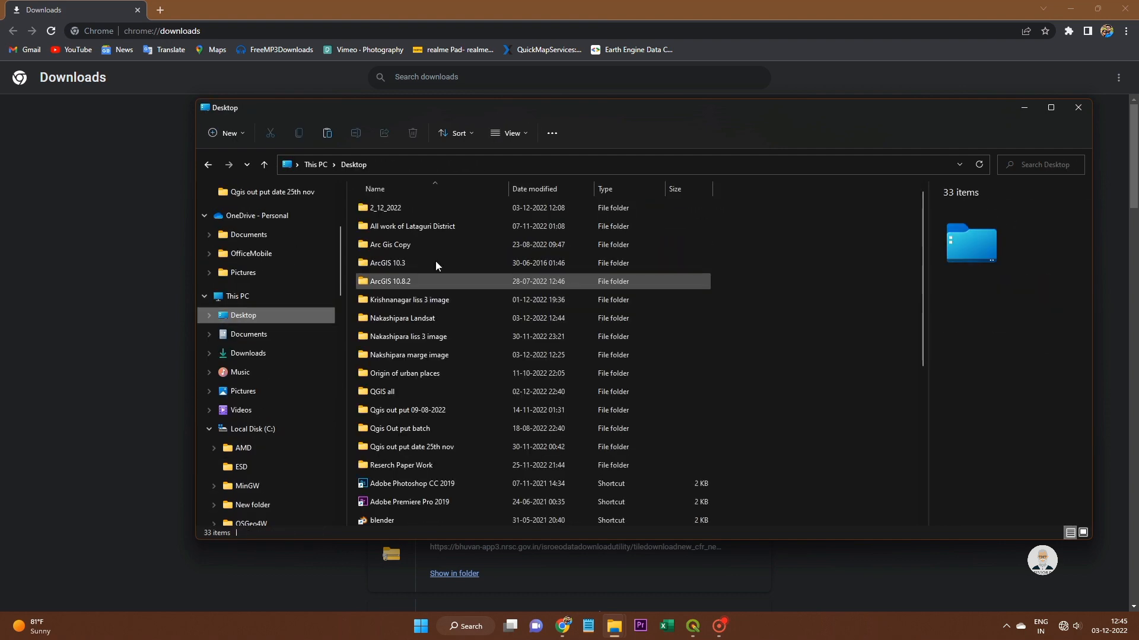
double_click(427, 322)
double_click(423, 231)
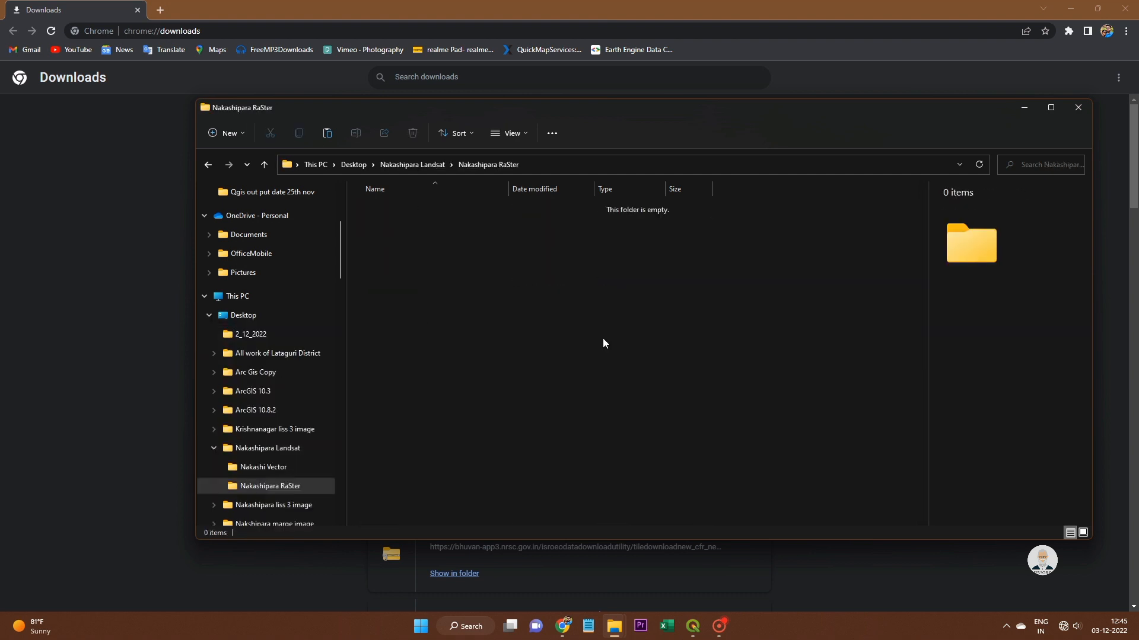
key("ctrl+v")
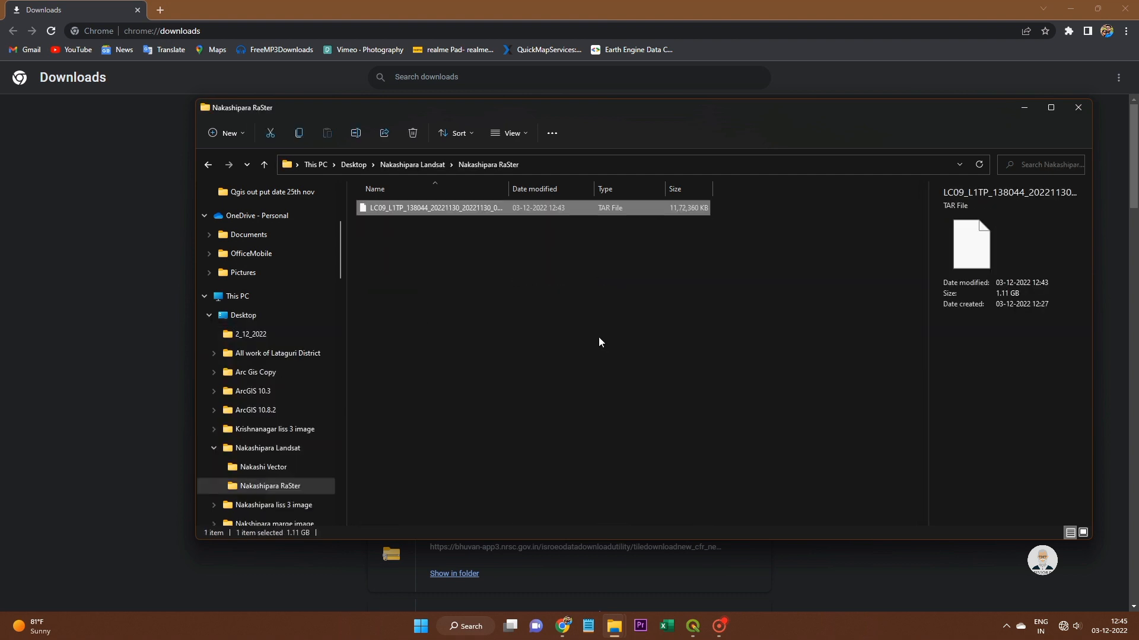
left_click(625, 343)
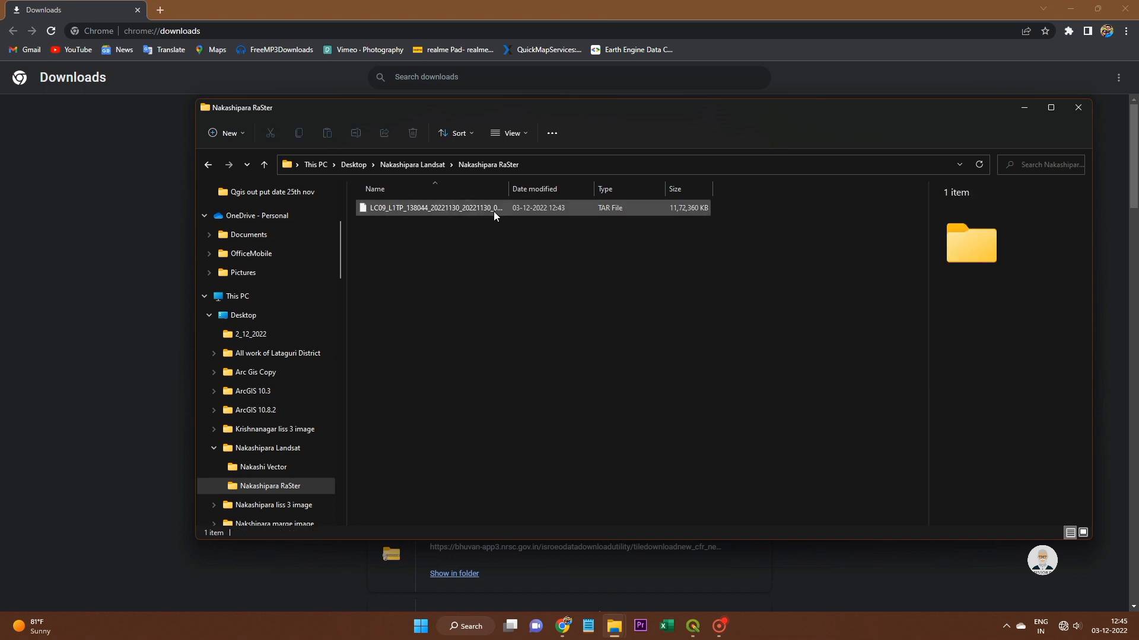
Extract the Landsat TAR archive into a folder of the same name, then check the extracted files and close the window.
right_click(463, 208)
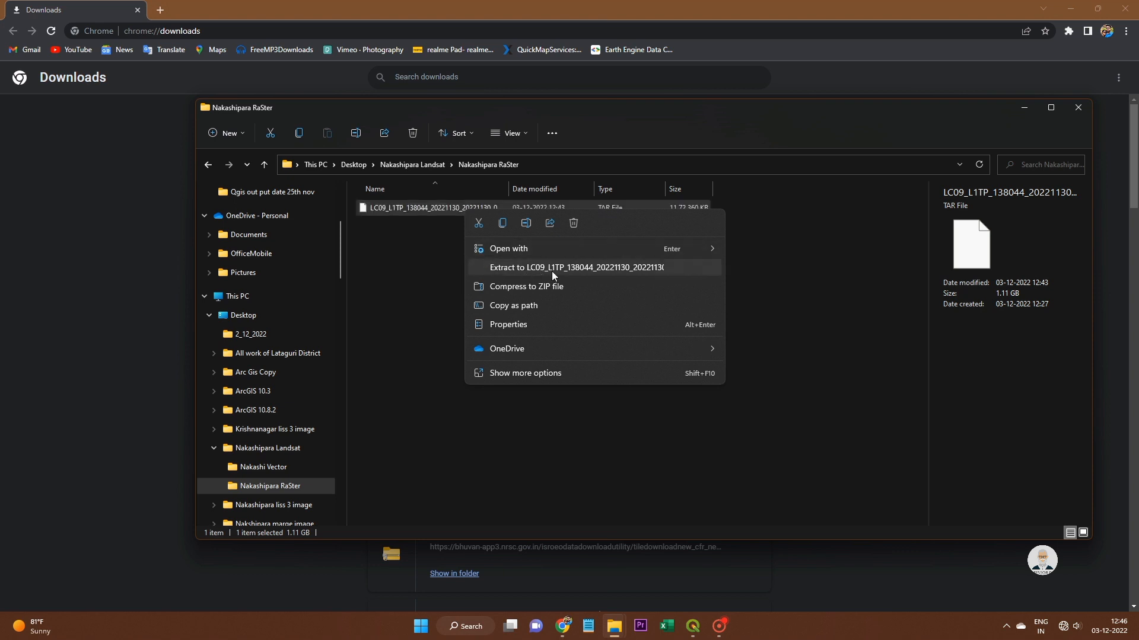
left_click(530, 270)
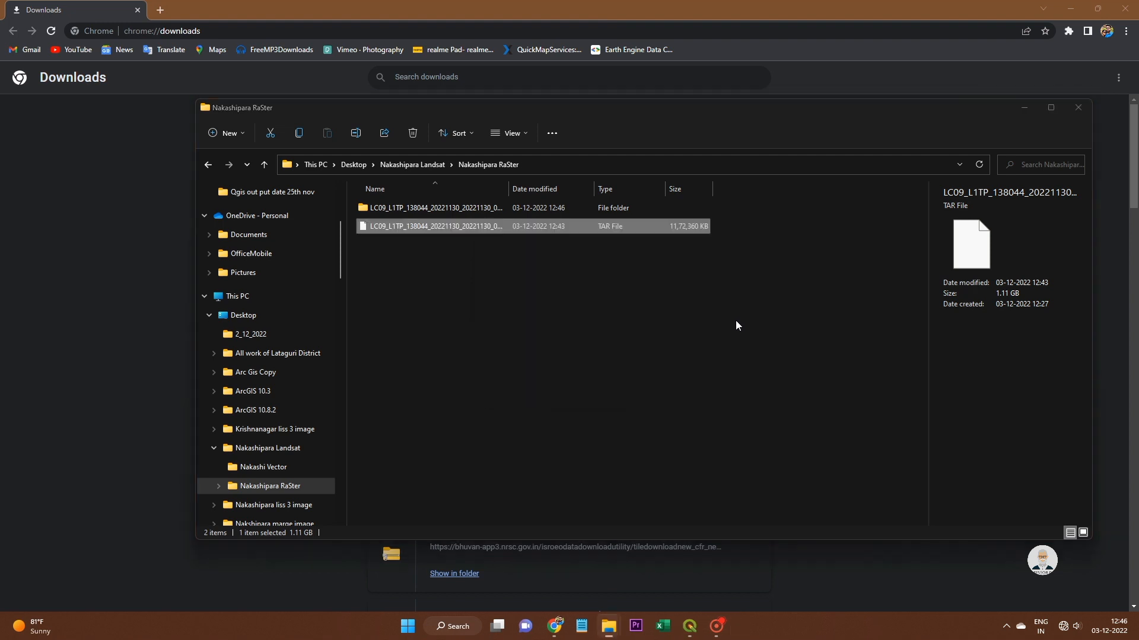
double_click(522, 206)
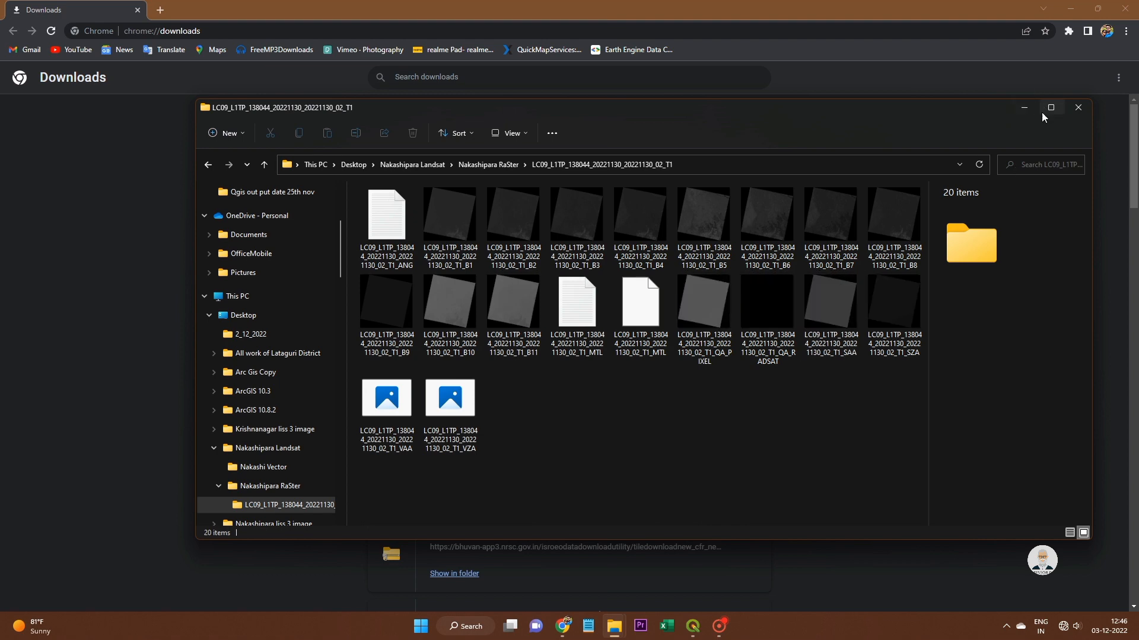
left_click(1078, 108)
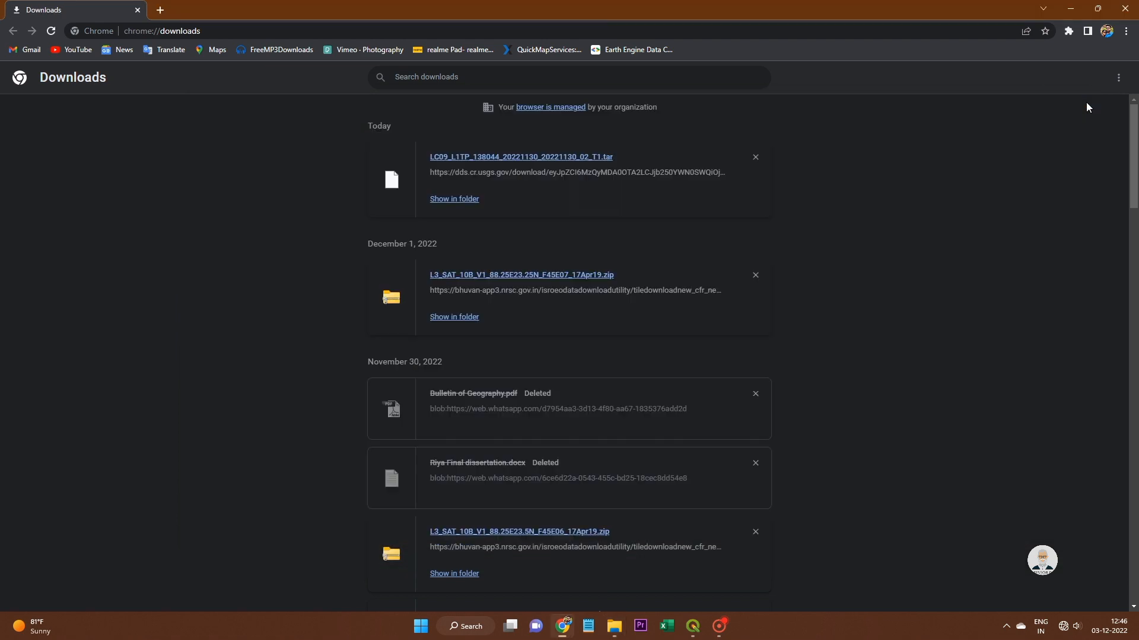
Close the browser's downloads page and the Nakashipara Landsat folder window, and switch to QGIS.
left_click(1136, 5)
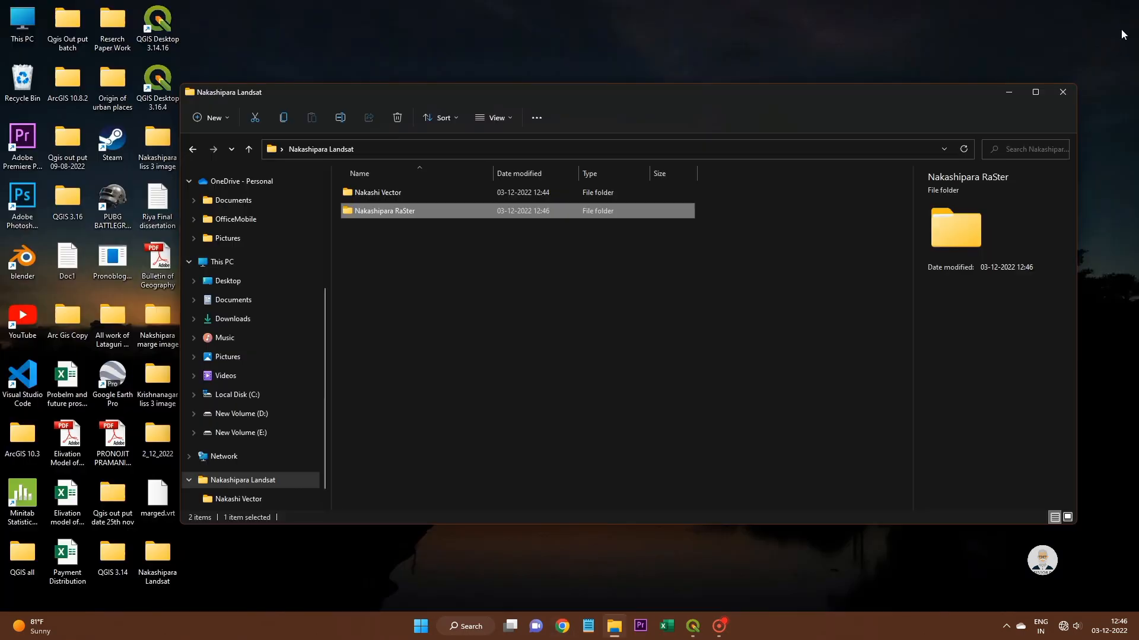
left_click(1062, 92)
left_click(693, 626)
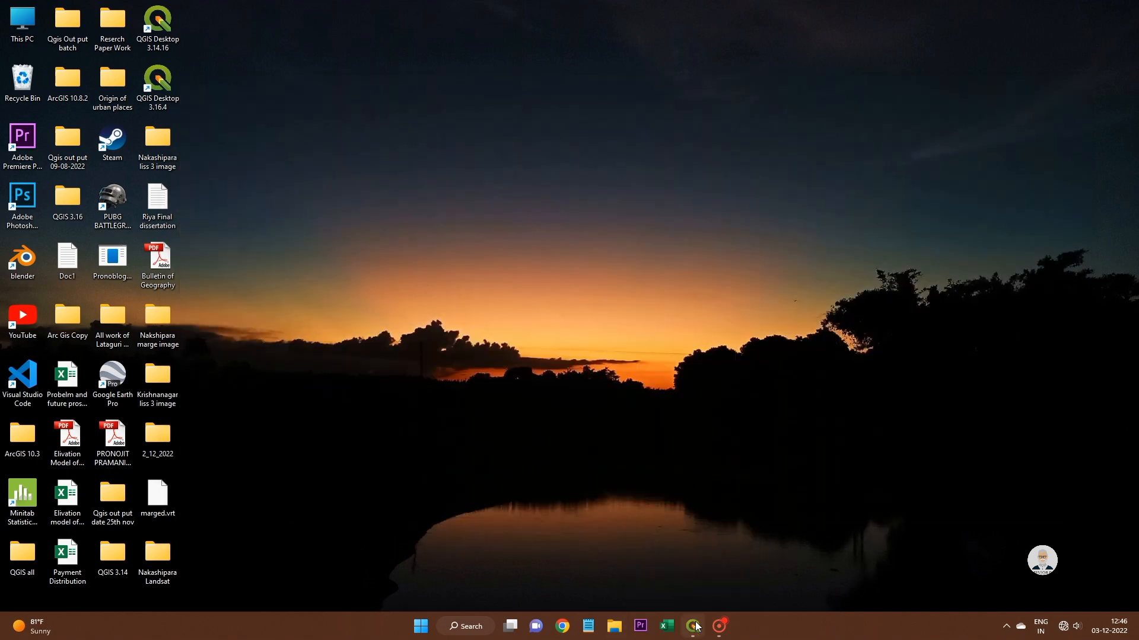
scroll(586, 352, "down", 1)
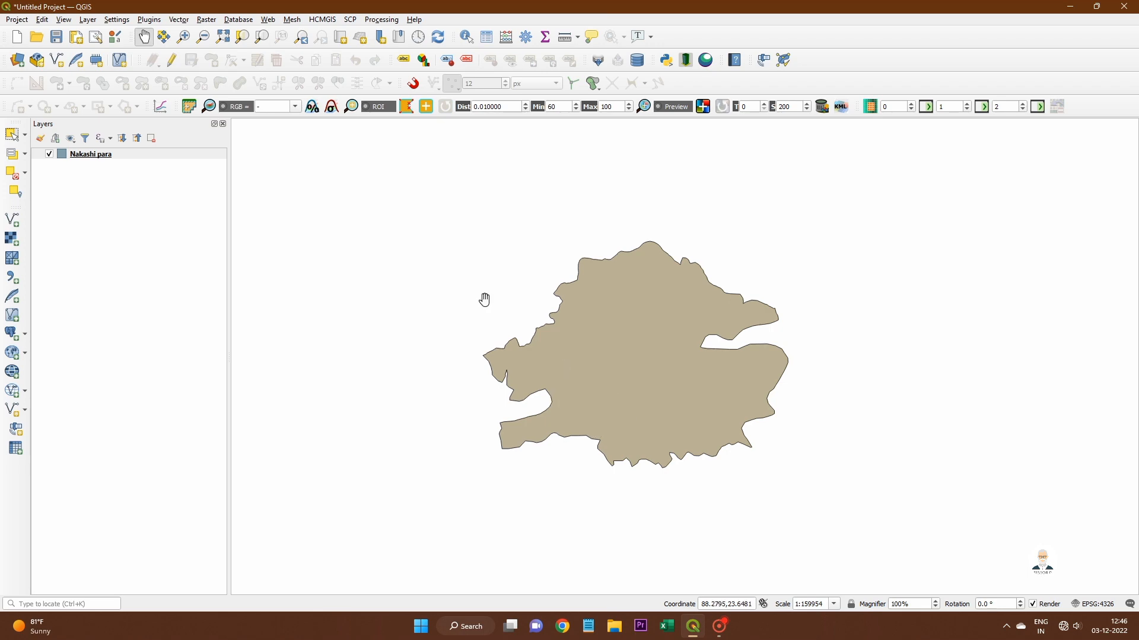
Start adding a raster layer and browse to the LC09_L1TP_138044_20221130_20221130_02_T1 folder inside Desktop > Nakashipara Landsat > Nakashipara RaSter.
left_click(86, 20)
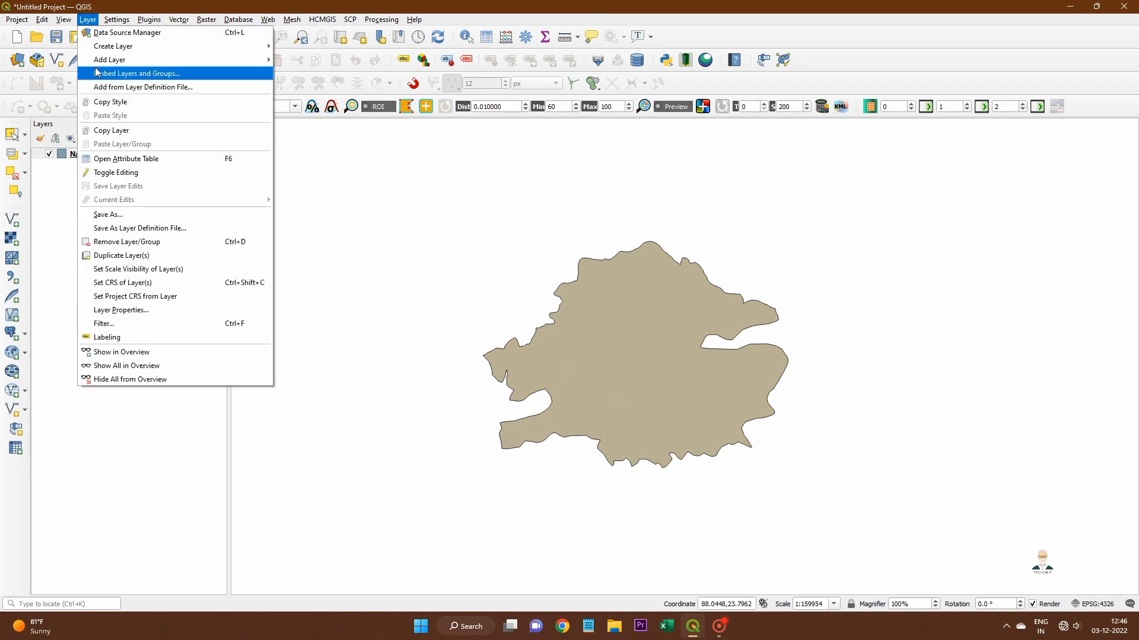
mouse_move(148, 60)
left_click(349, 73)
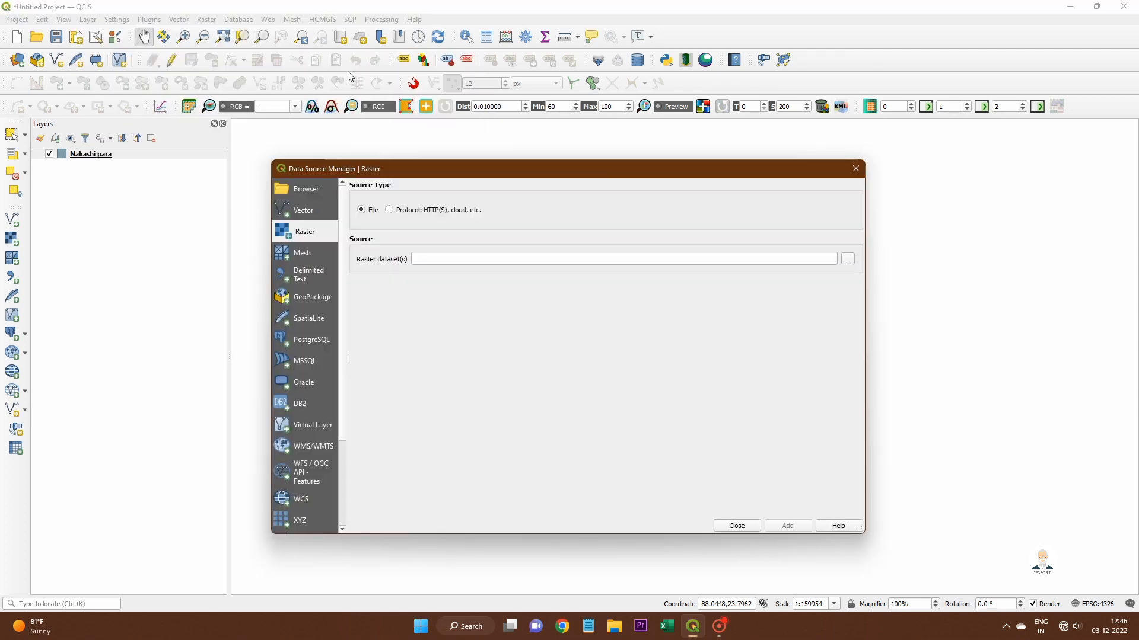
left_click(848, 259)
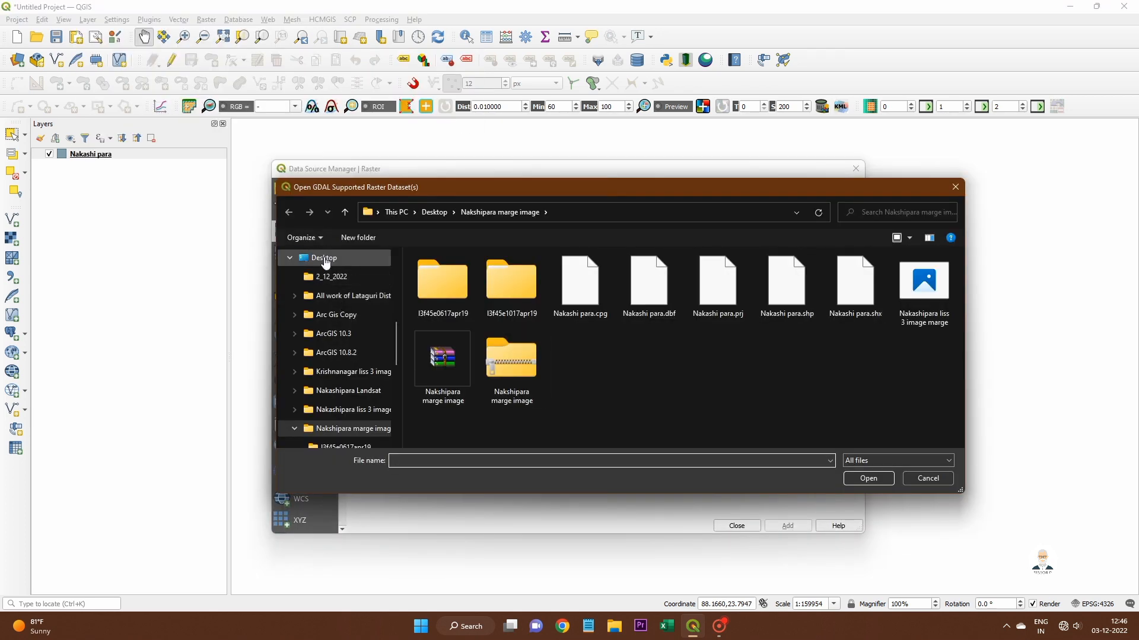
left_click(321, 258)
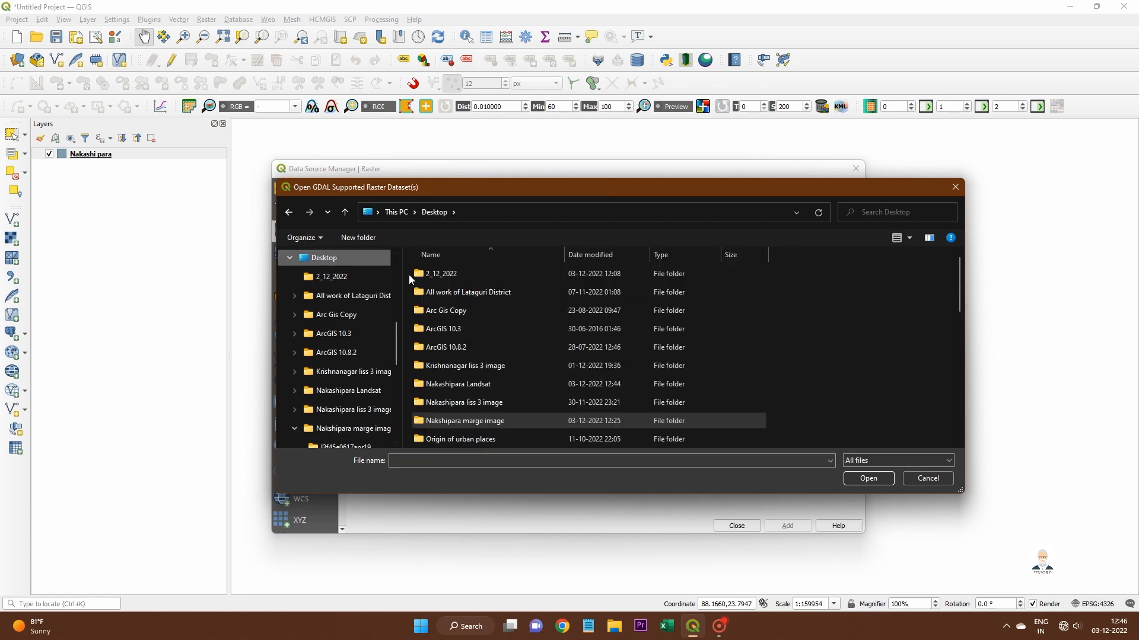
double_click(459, 382)
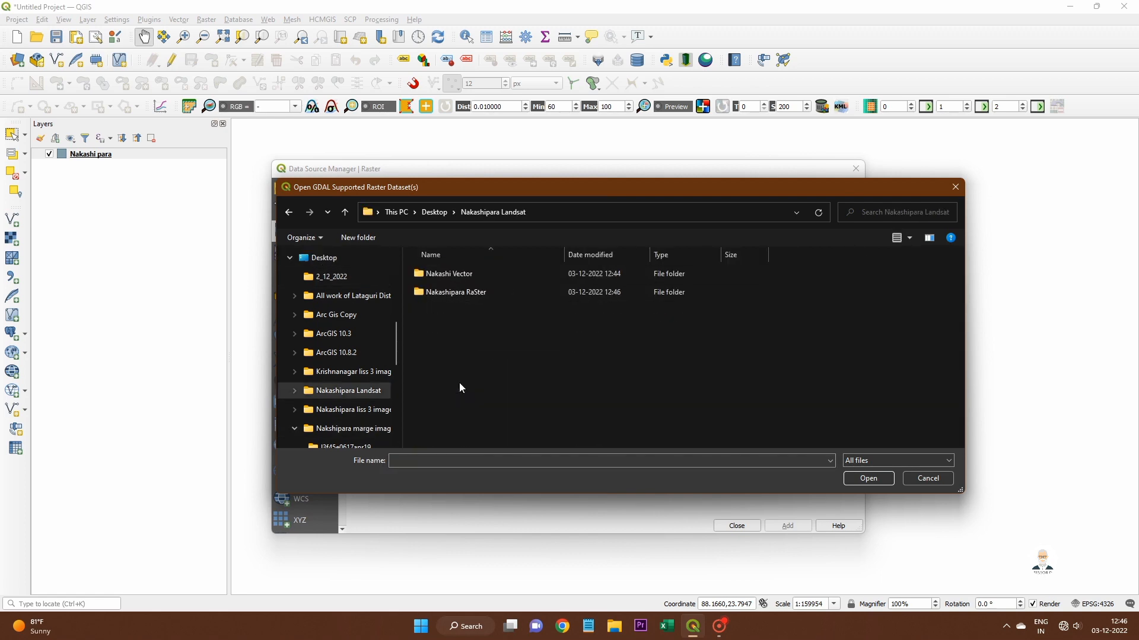
double_click(491, 290)
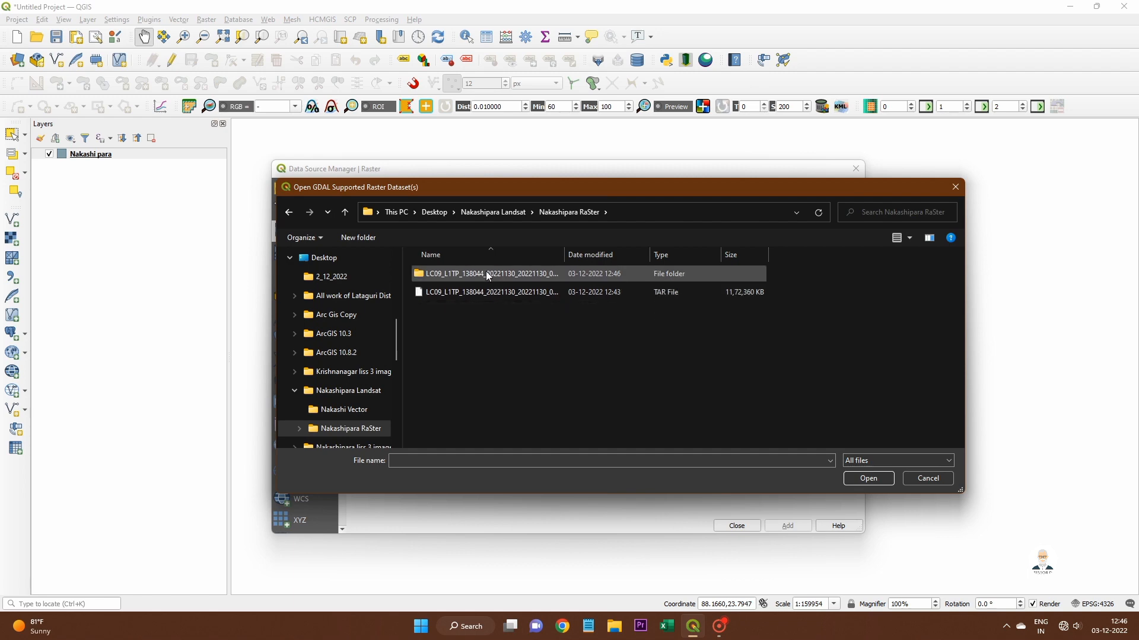
double_click(488, 274)
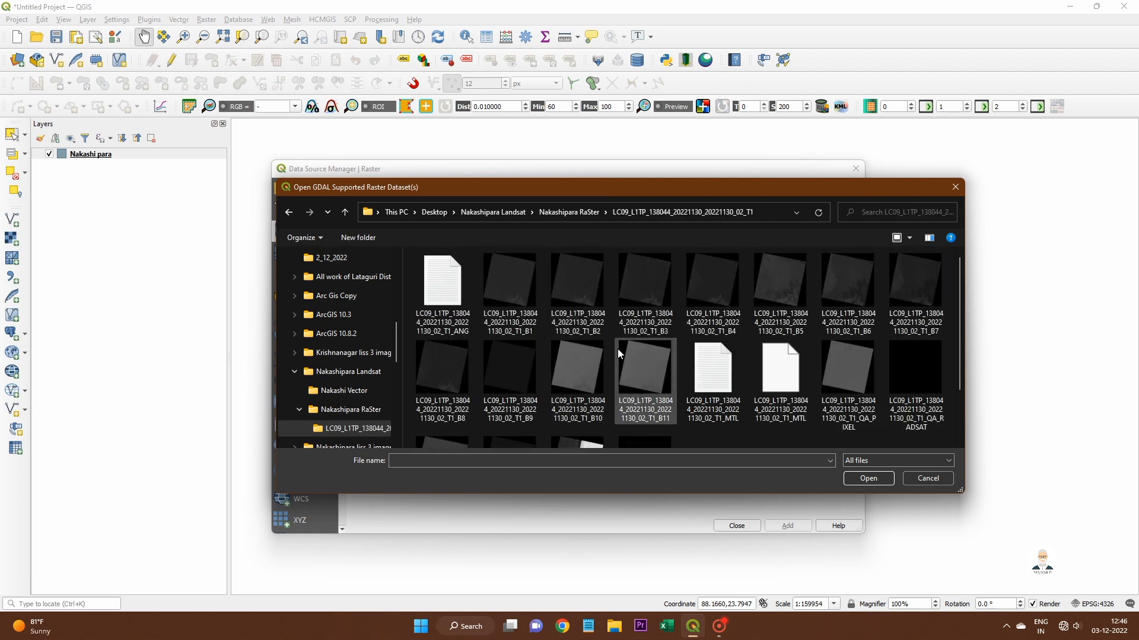
Show the scene folder's files in Details view and widen the Name column to fit the full file names.
left_click(910, 239)
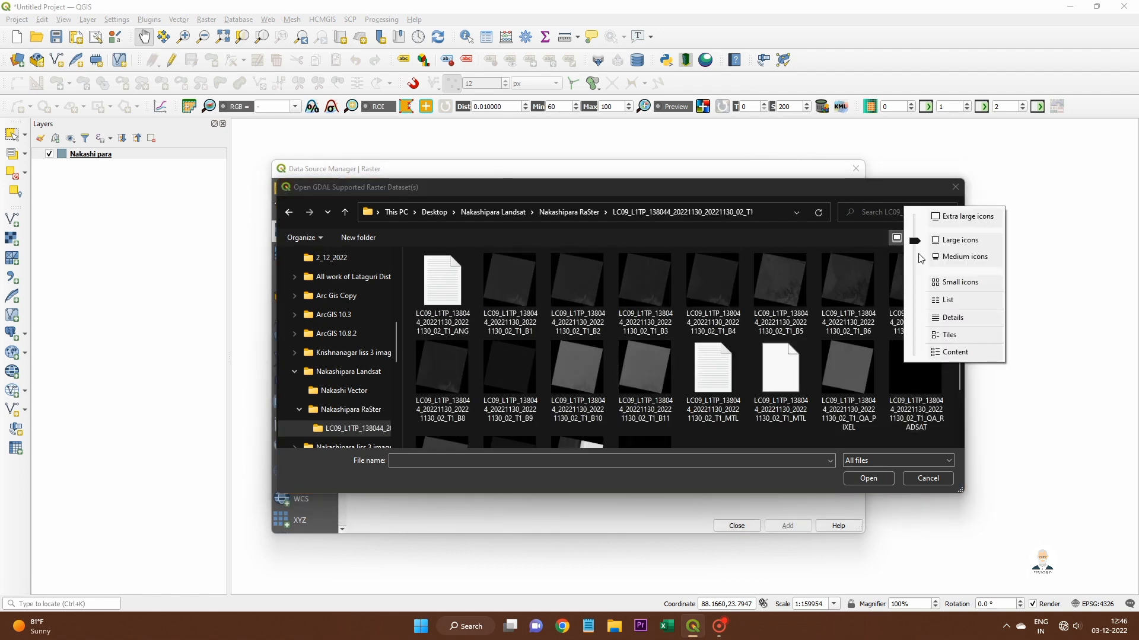
left_click(941, 301)
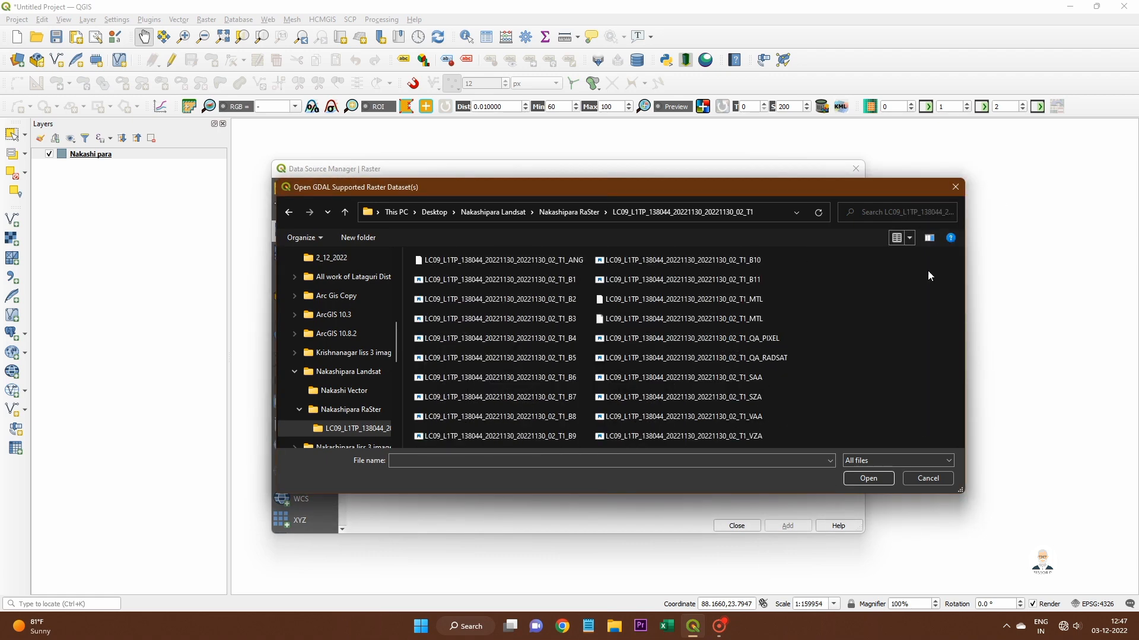
left_click(913, 238)
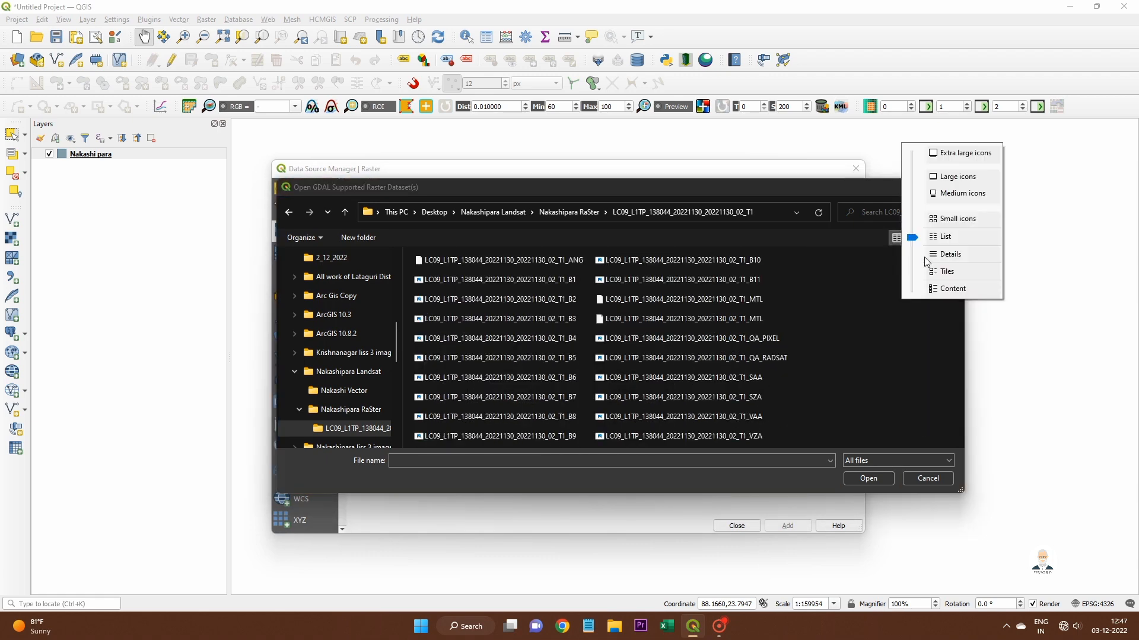
left_click(945, 257)
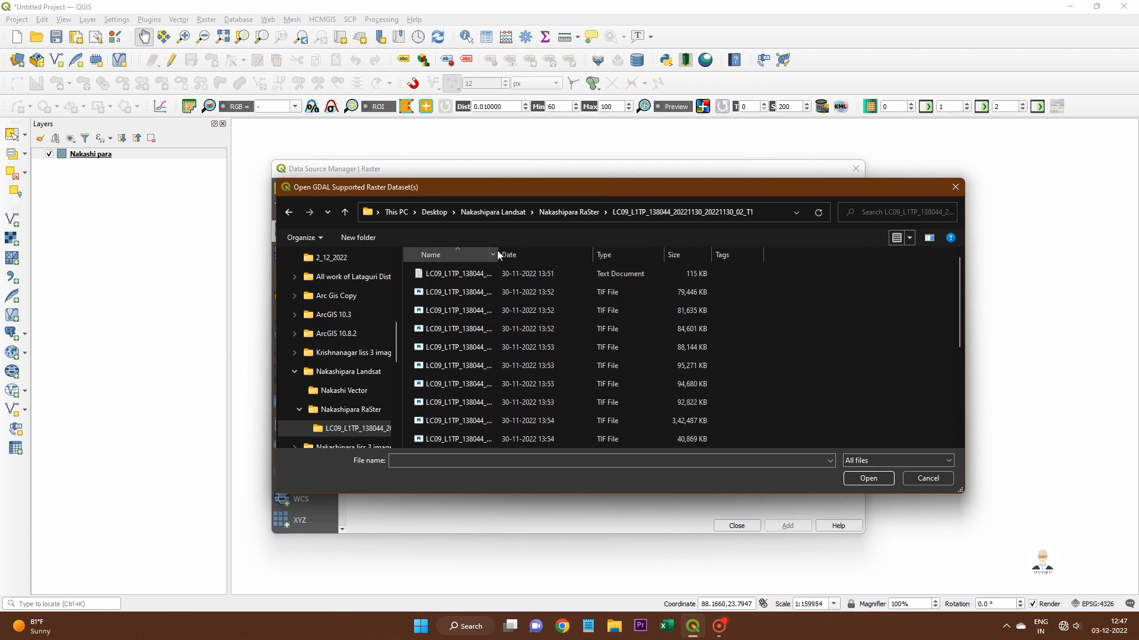
left_click_drag(497, 250, 596, 247)
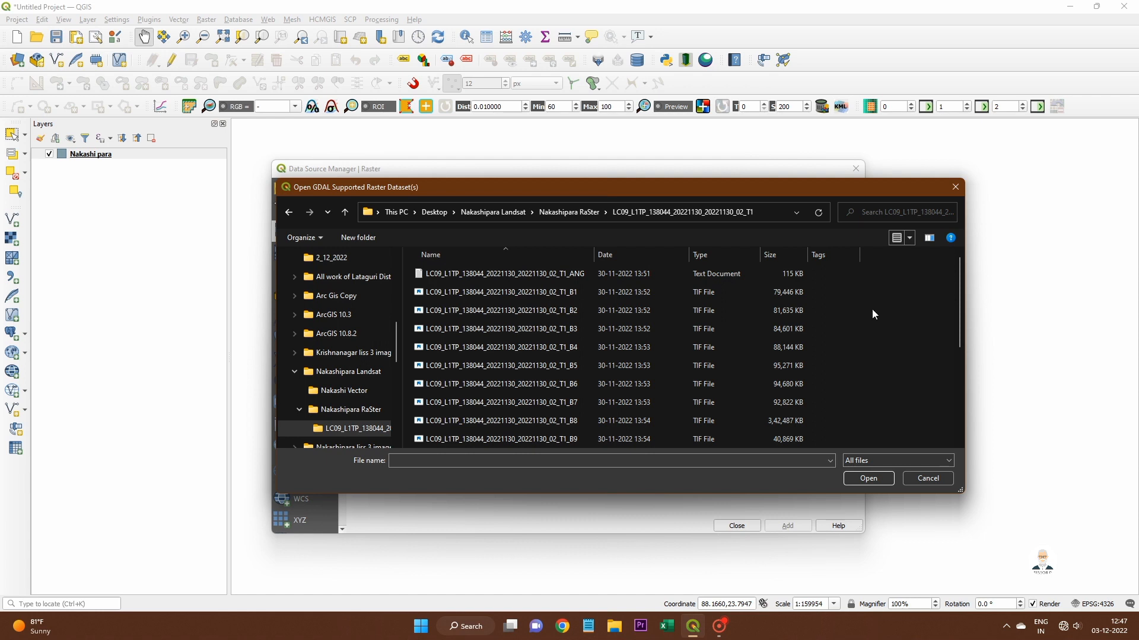
Add the band TIF files B1 to B7 of the Landsat scene as raster layers and close the Data Source Manager.
left_click_drag(878, 288, 792, 400)
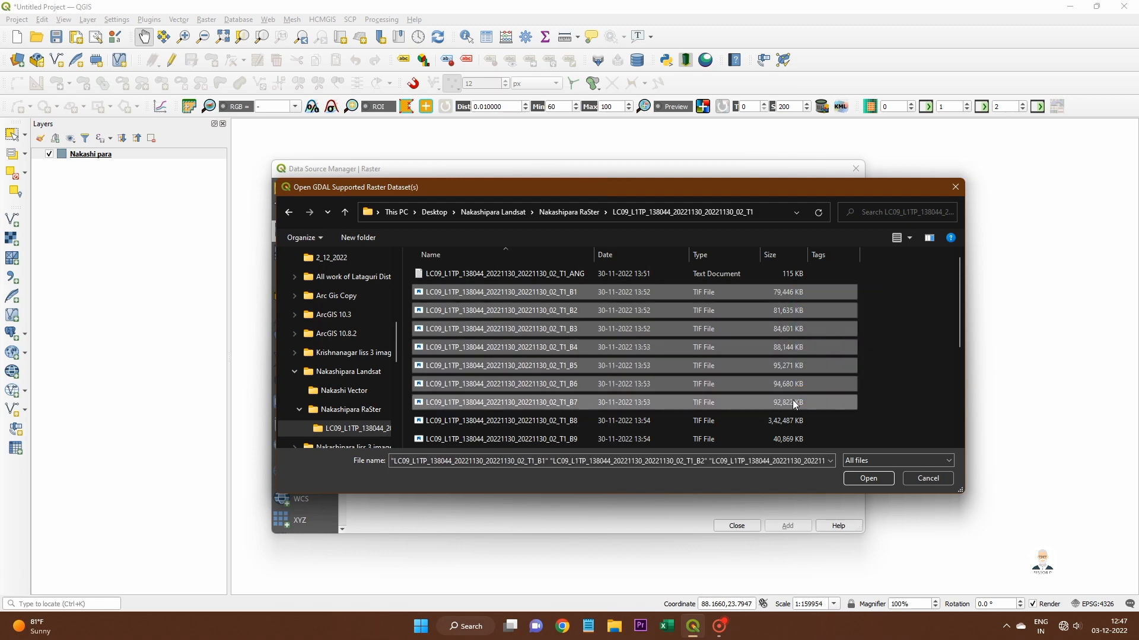
left_click(869, 479)
left_click(789, 526)
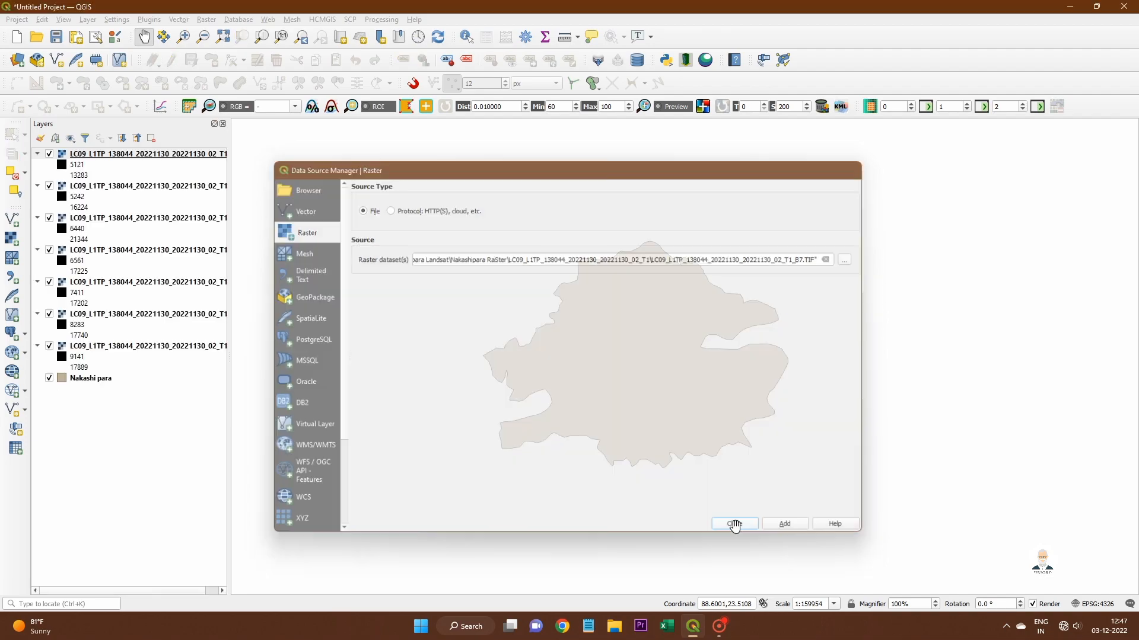
left_click(735, 524)
Move the Nakashi para layer above all the Landsat bands and check where the boundary lies within the scene.
scroll(710, 456, "down", 1)
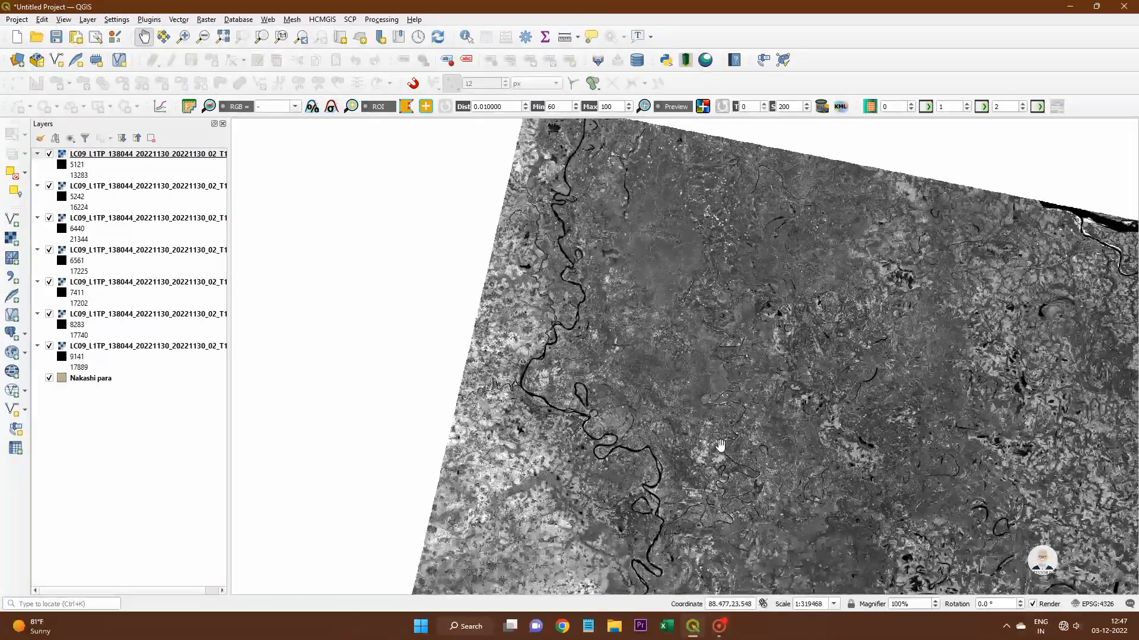
left_click_drag(747, 443, 636, 387)
scroll(660, 425, "down", 1)
scroll(641, 383, "down", 1)
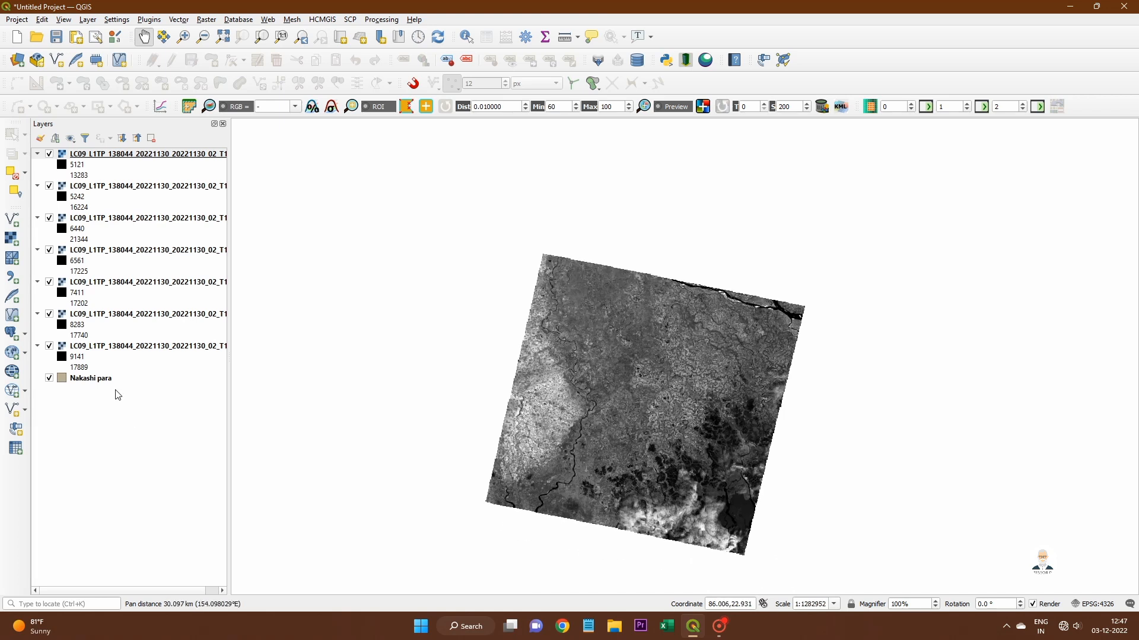
mouse_move(103, 384)
left_mouse_down()
mouse_move(71, 162)
mouse_move(105, 155)
left_mouse_up()
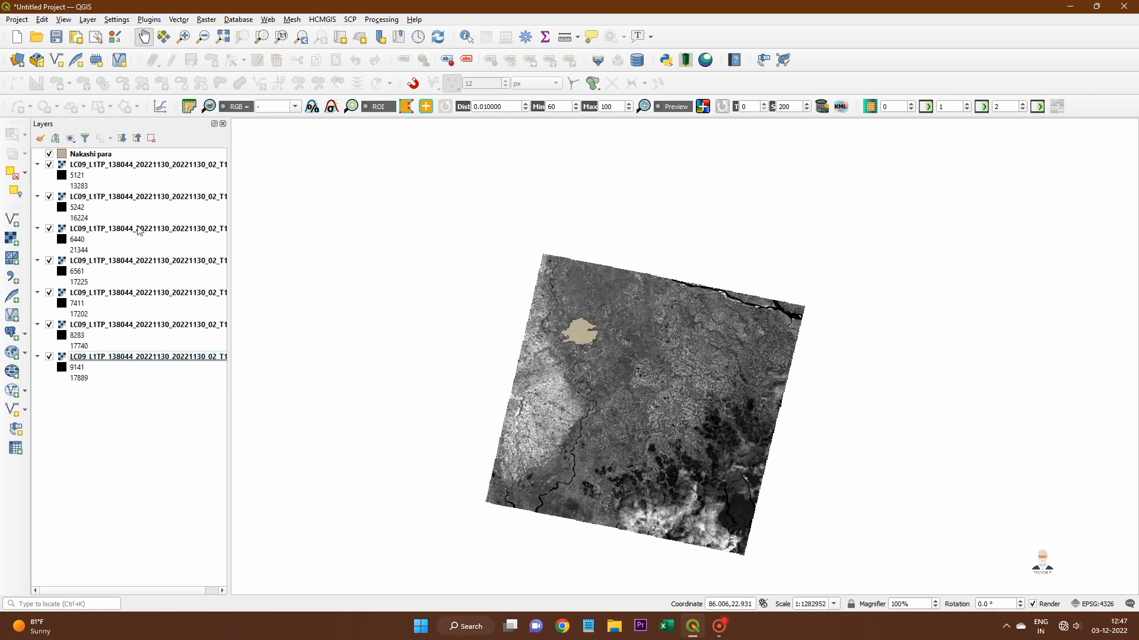
left_click_drag(603, 386, 561, 336)
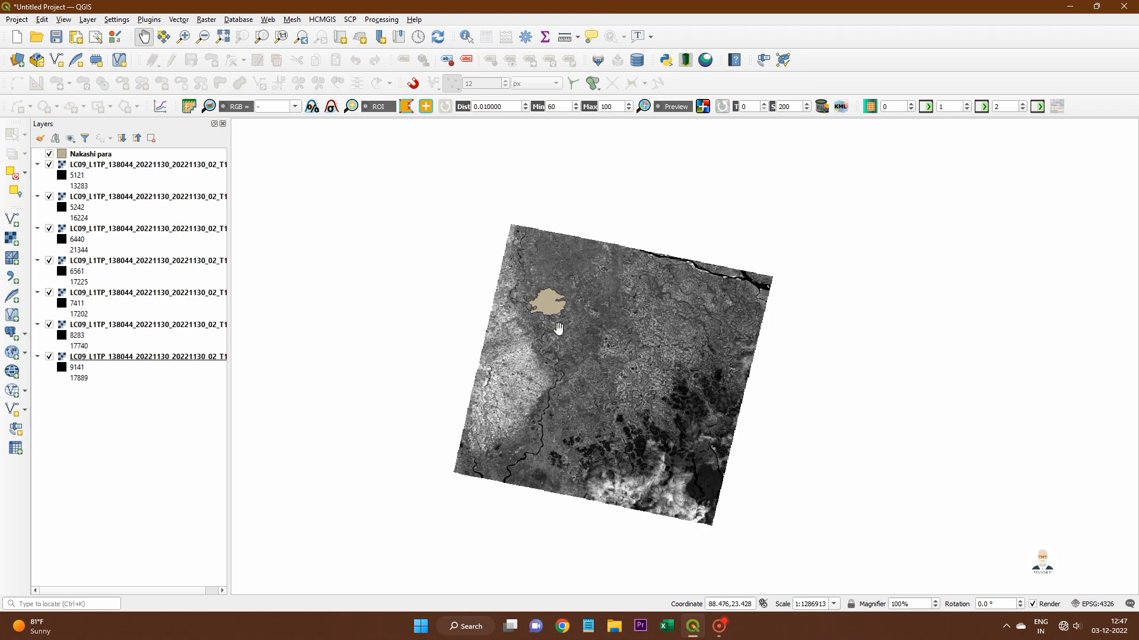
scroll(560, 337, "up", 1)
scroll(560, 336, "down", 1)
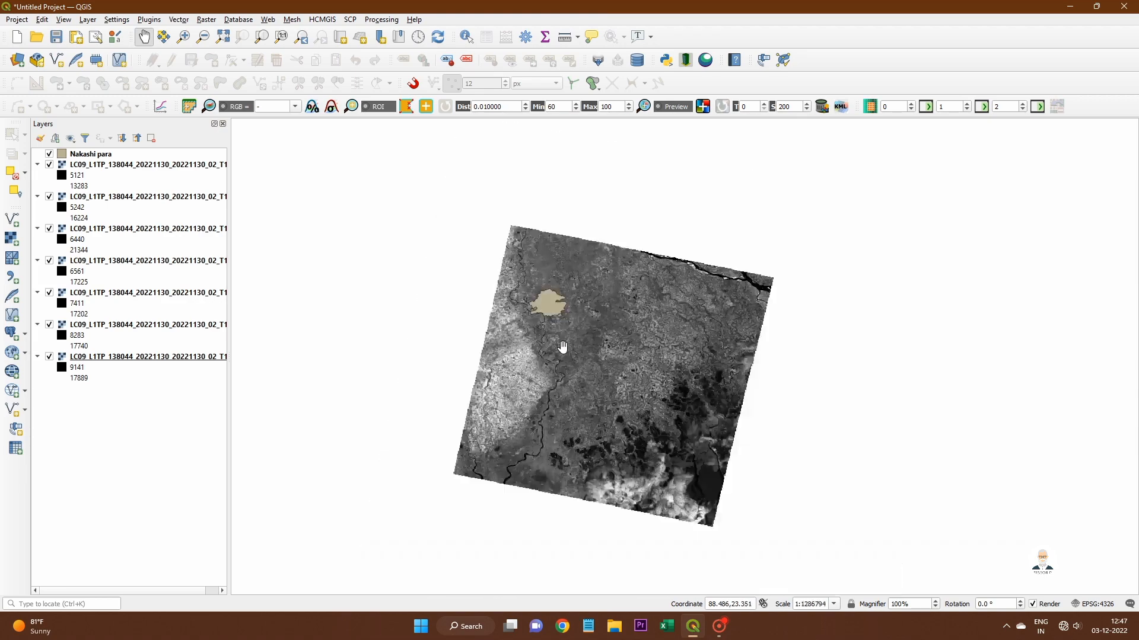
left_click_drag(570, 370, 567, 349)
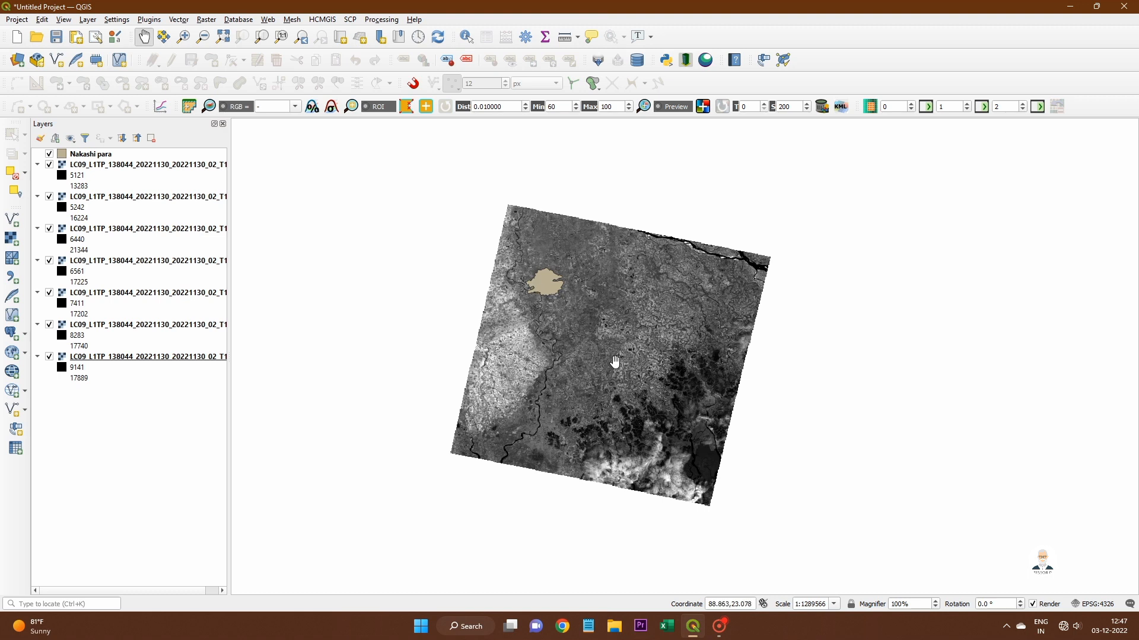
Widen the Layers panel enough to read the full Landsat band names.
left_click_drag(229, 253, 260, 253)
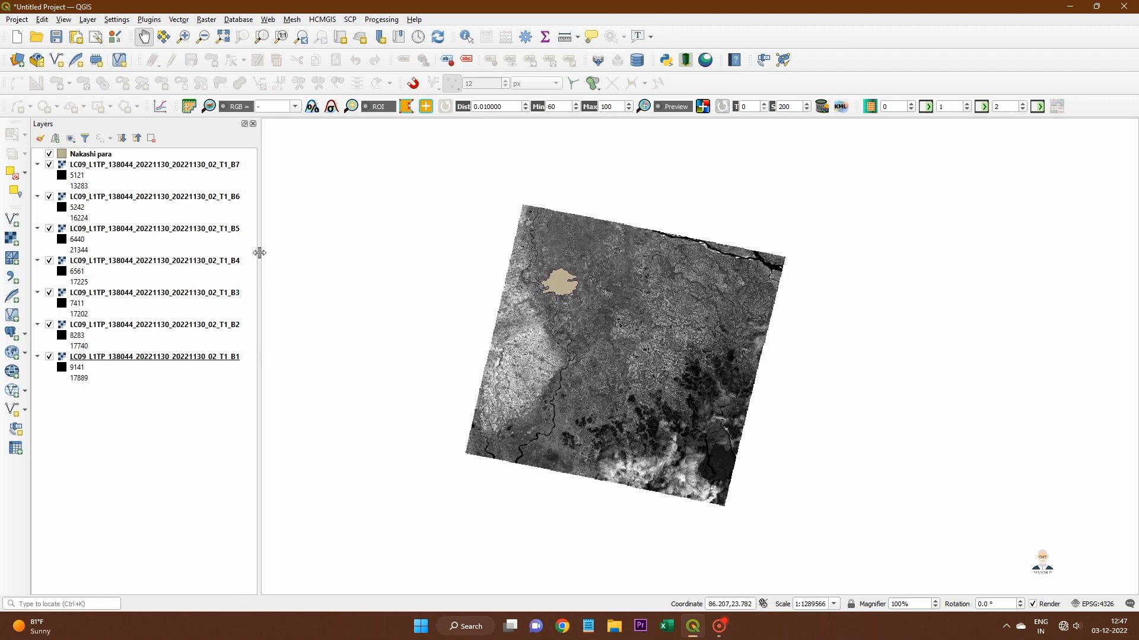
left_click_drag(256, 253, 253, 253)
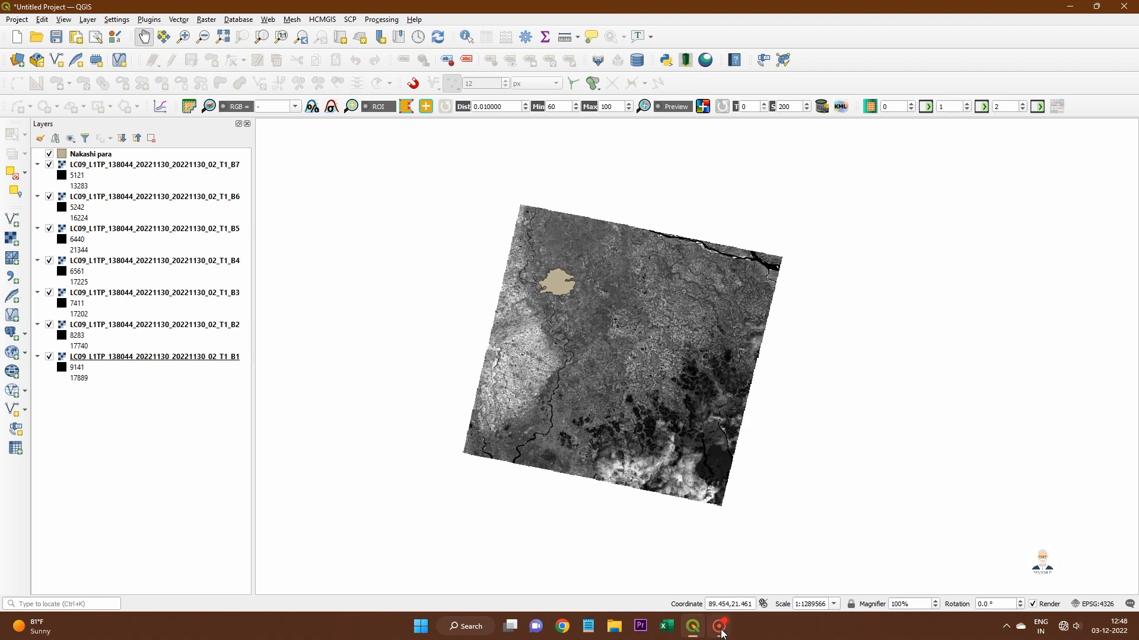
left_click(719, 627)
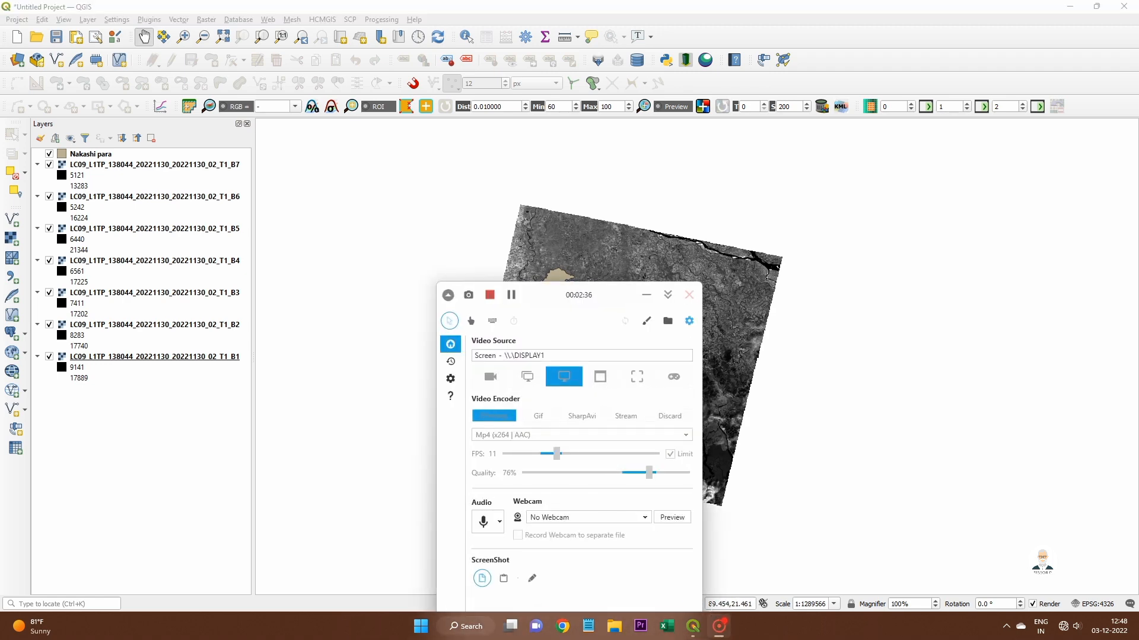